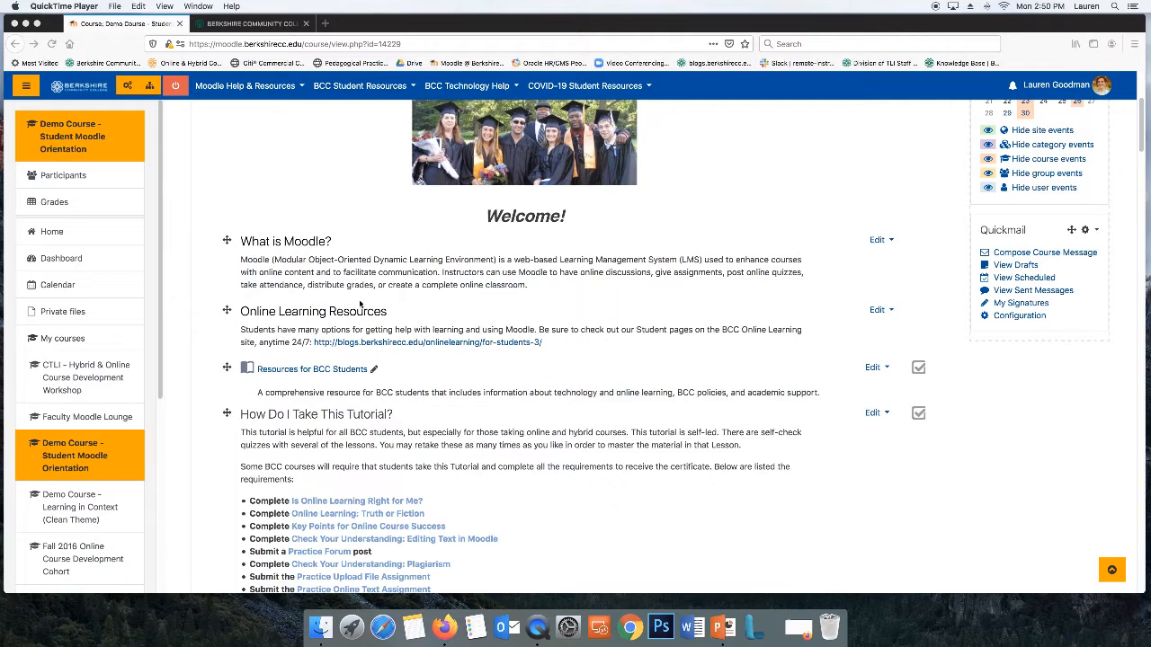
Add a new Attendance activity to the course's opening section
scroll(652, 376, down, 3)
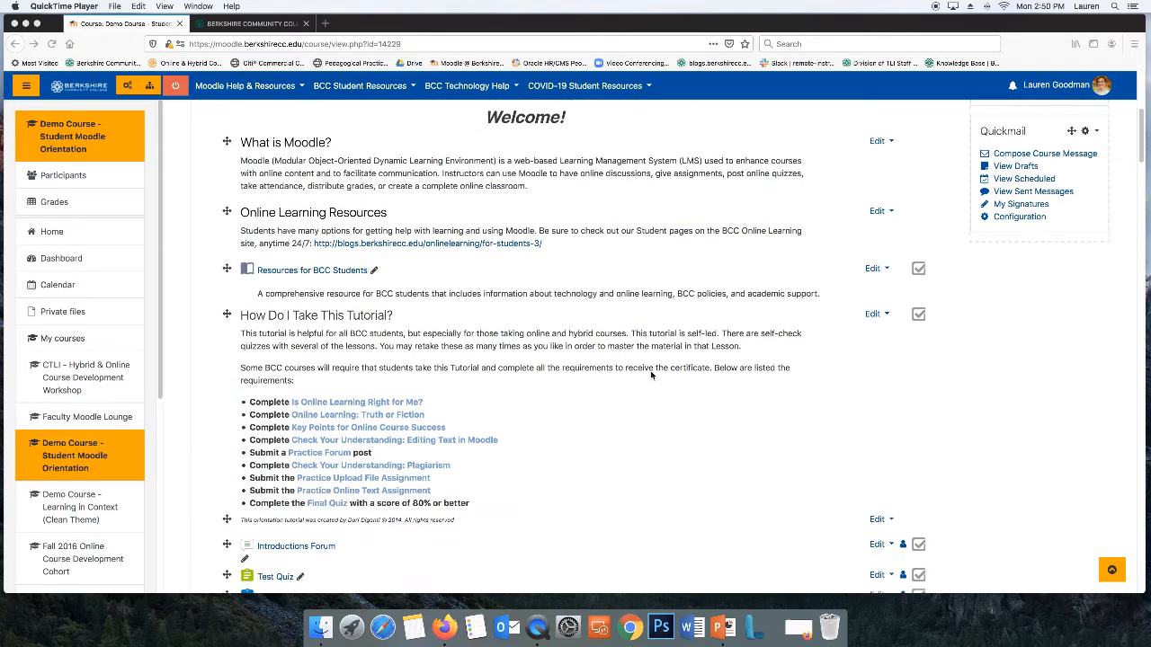
click(652, 376)
scroll(653, 376, down, 10)
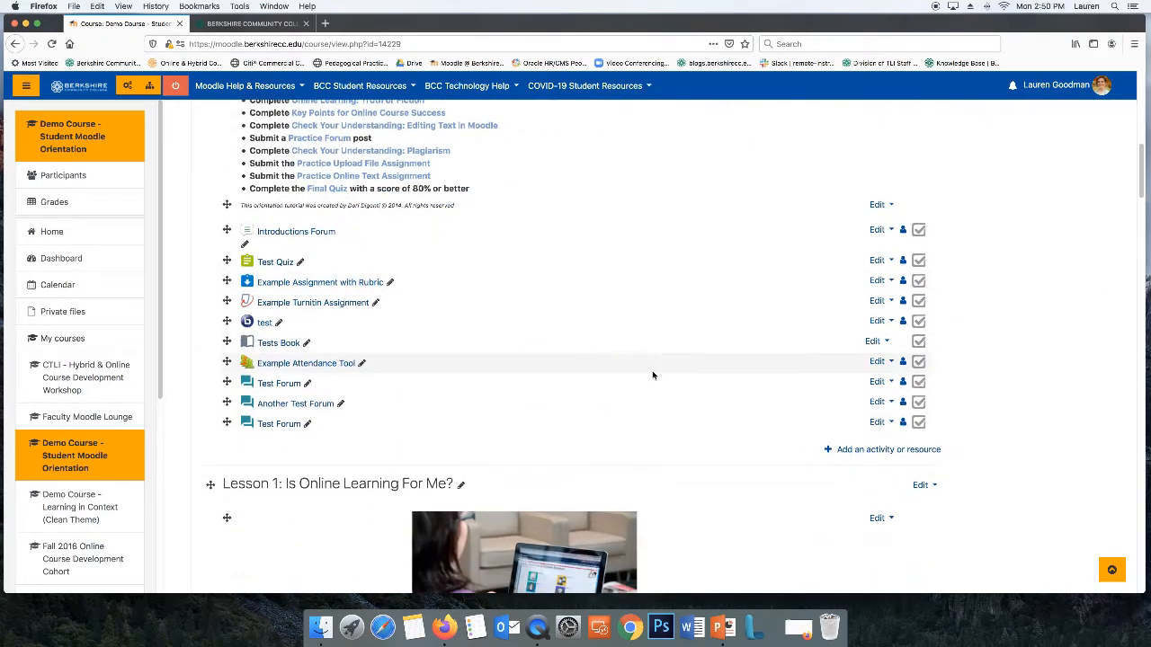
click(872, 451)
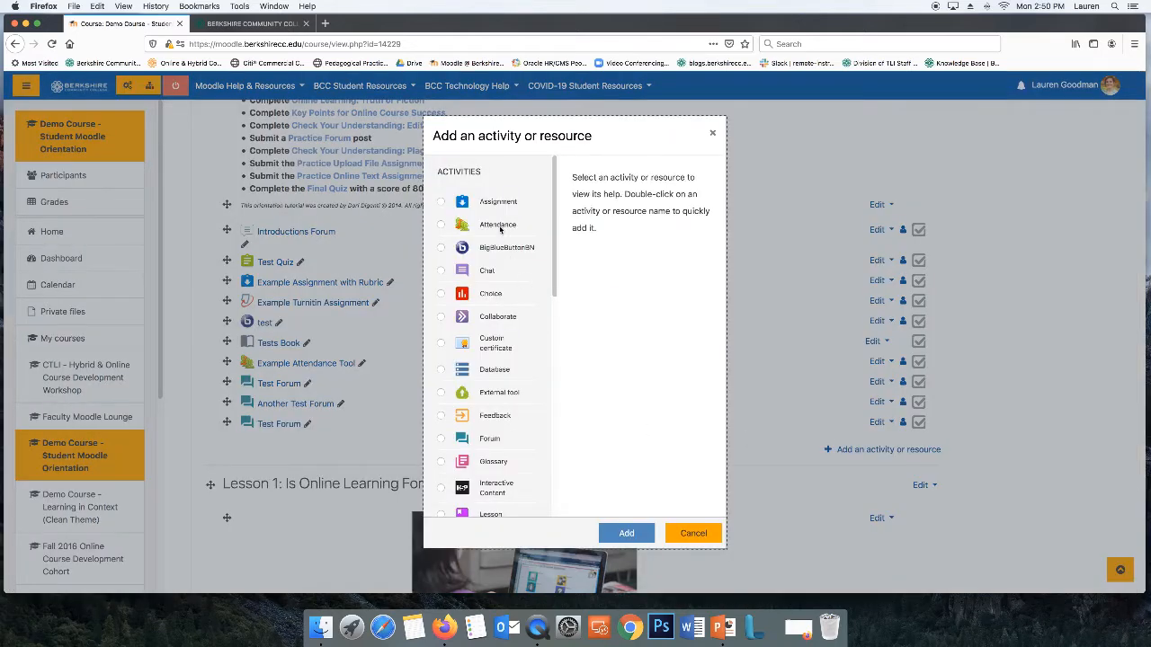
click(484, 226)
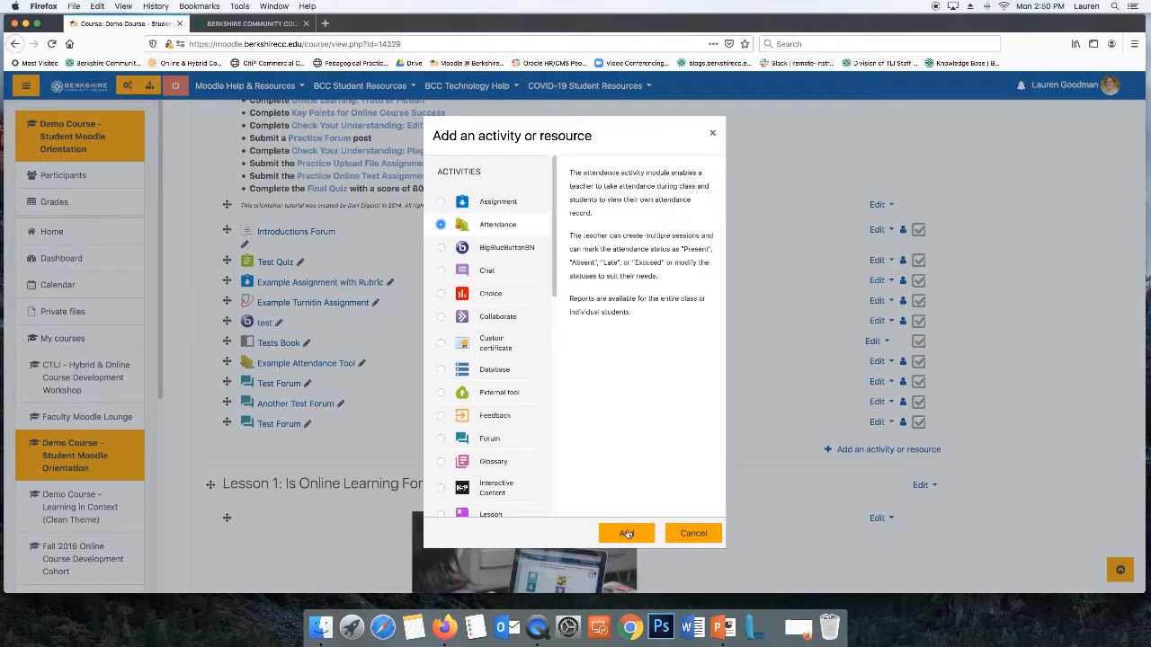
click(626, 533)
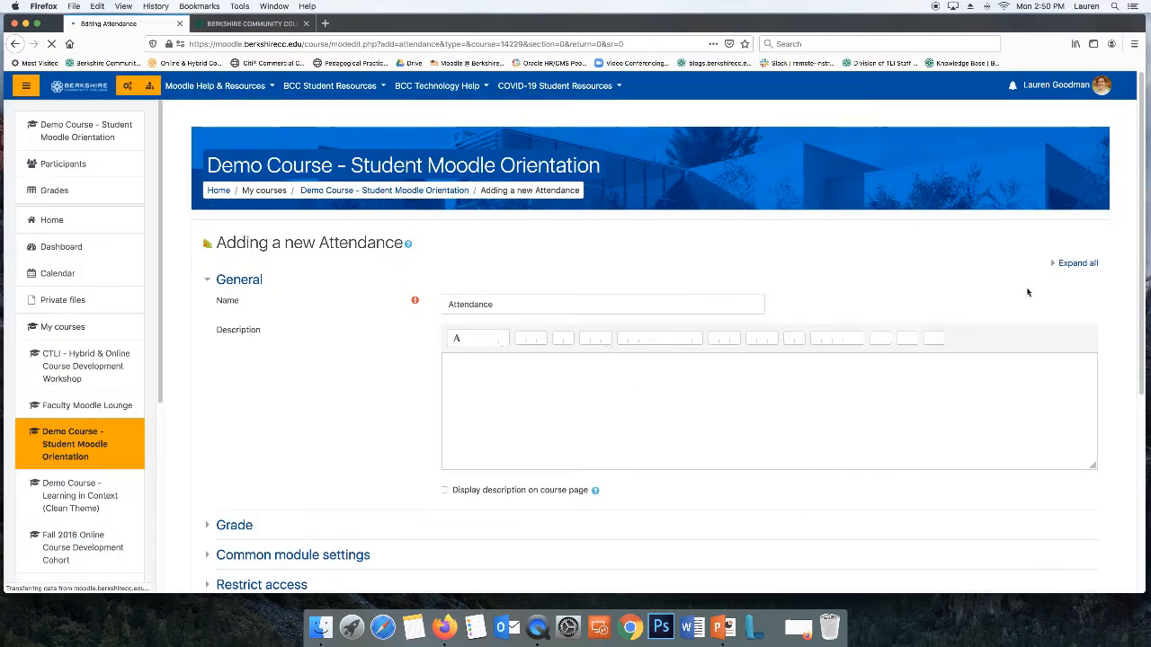
Expand all sections of the attendance form and examine the grade type and maximum grade settings
click(1075, 263)
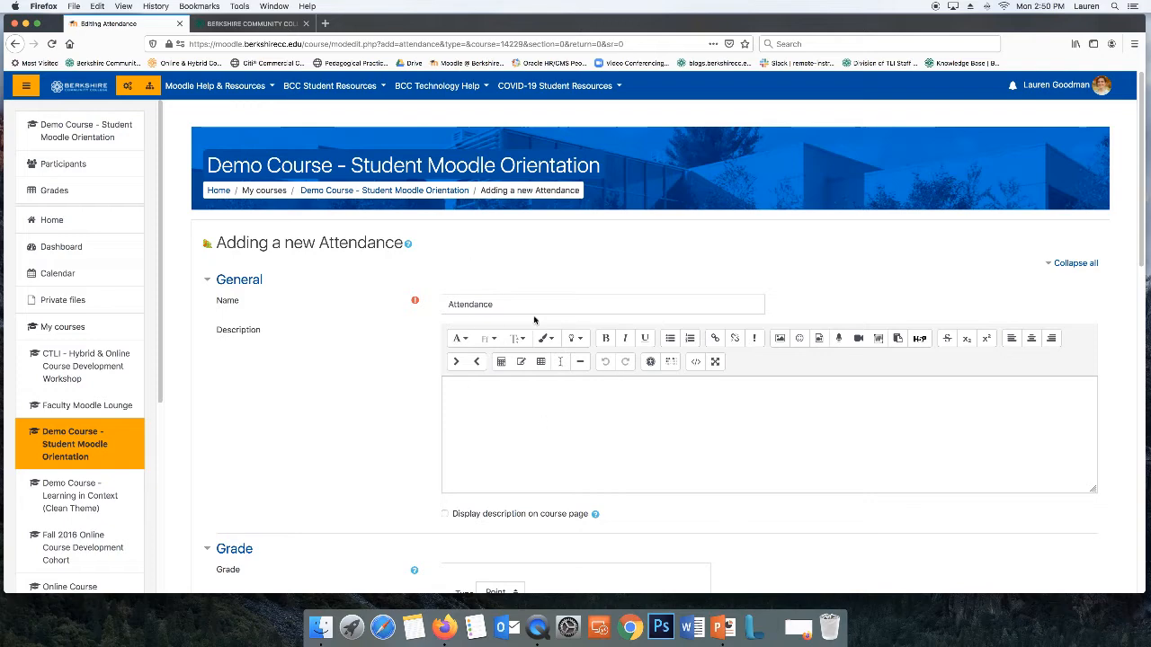
scroll(559, 307, down, 3)
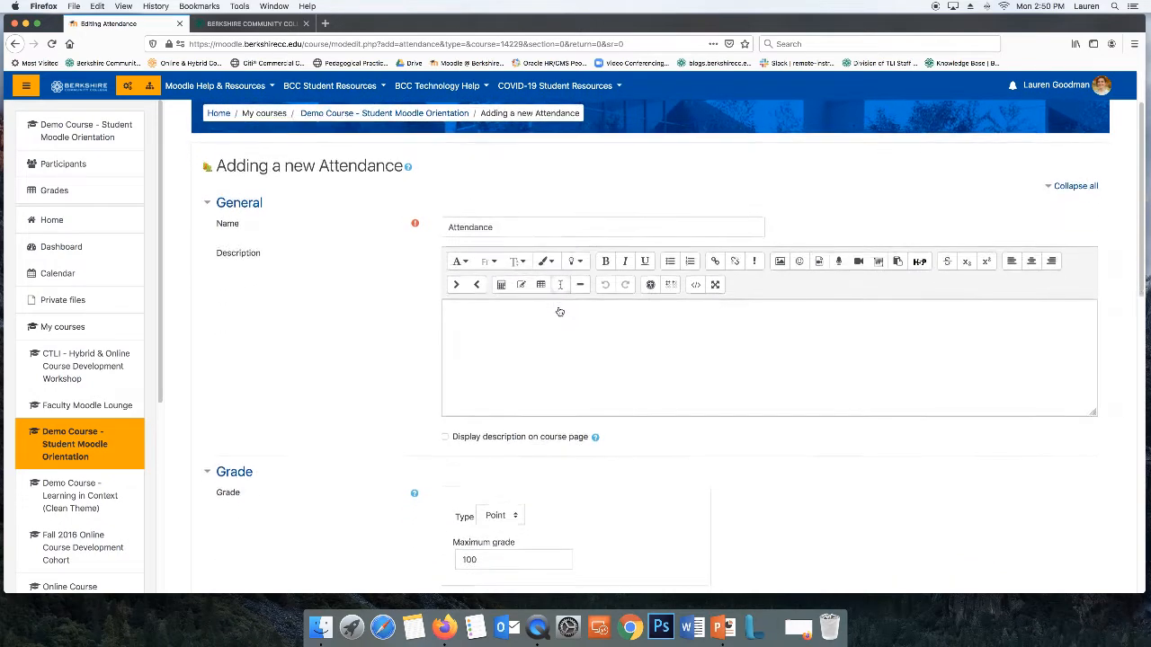
scroll(559, 307, down, 1)
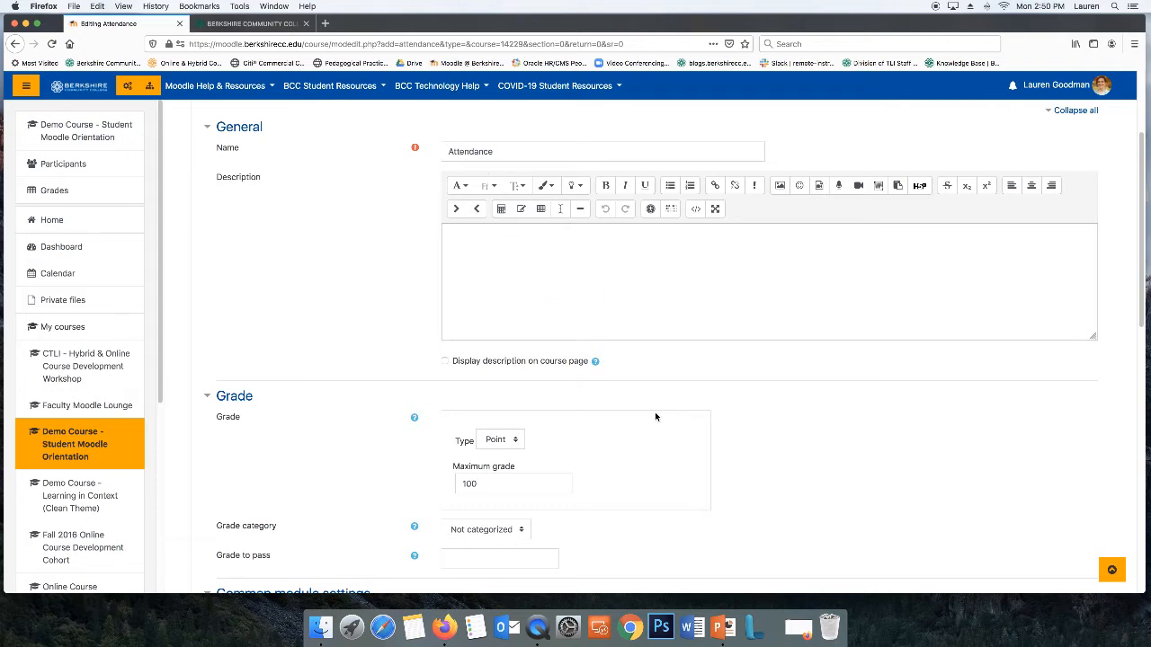
scroll(654, 415, down, 3)
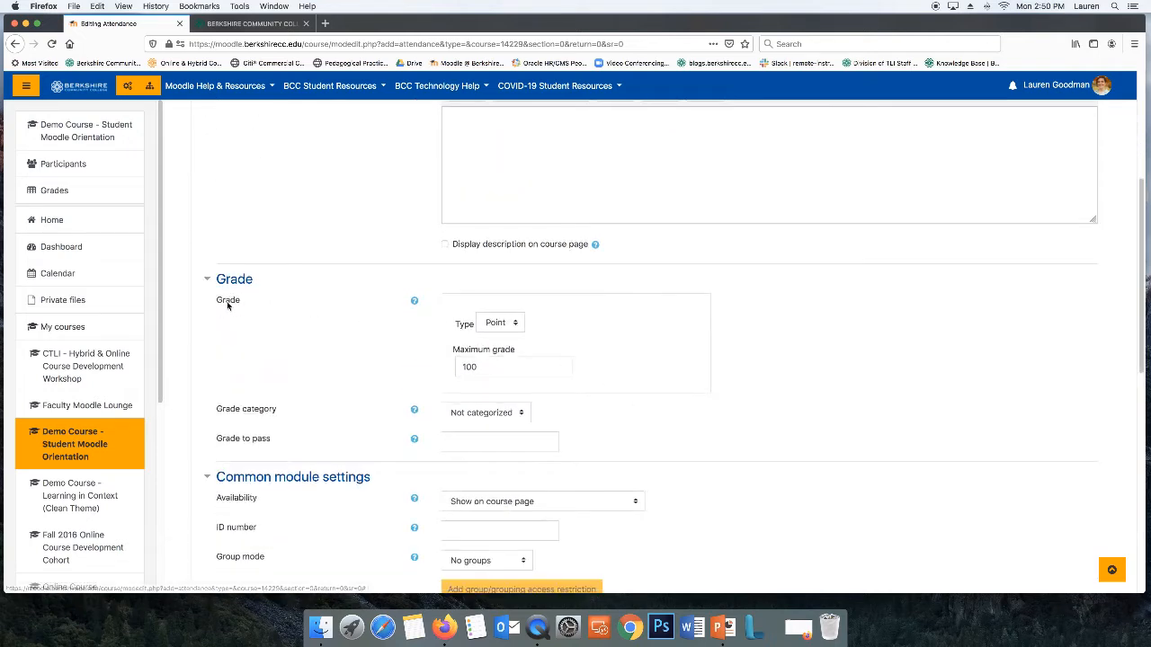
click(499, 323)
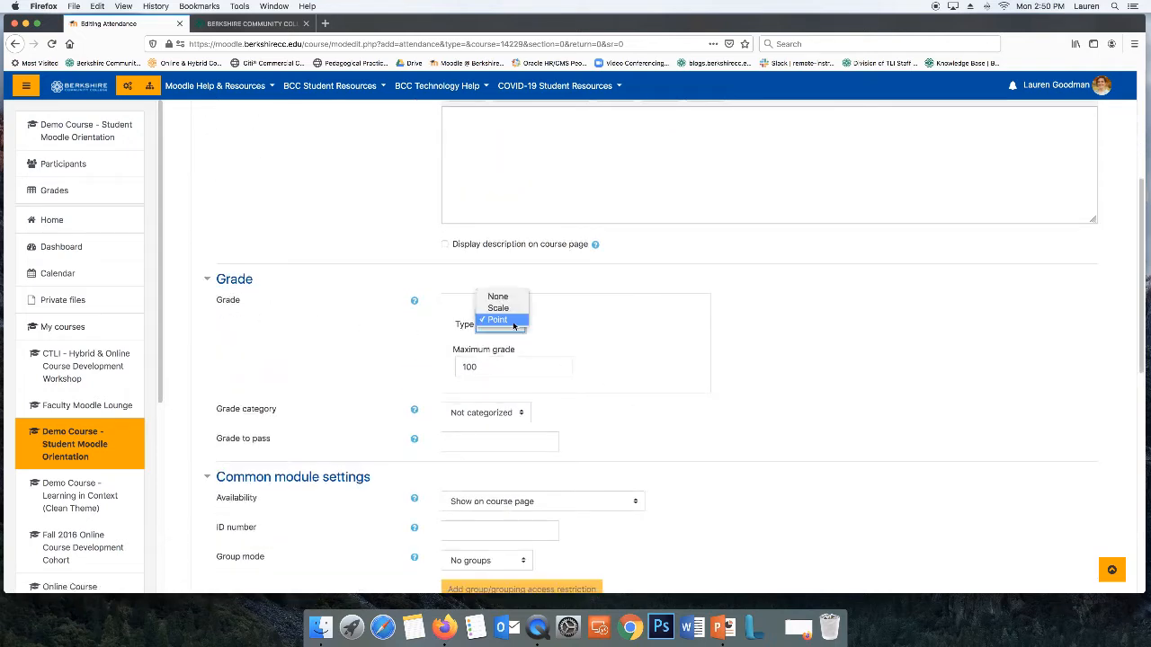
click(575, 325)
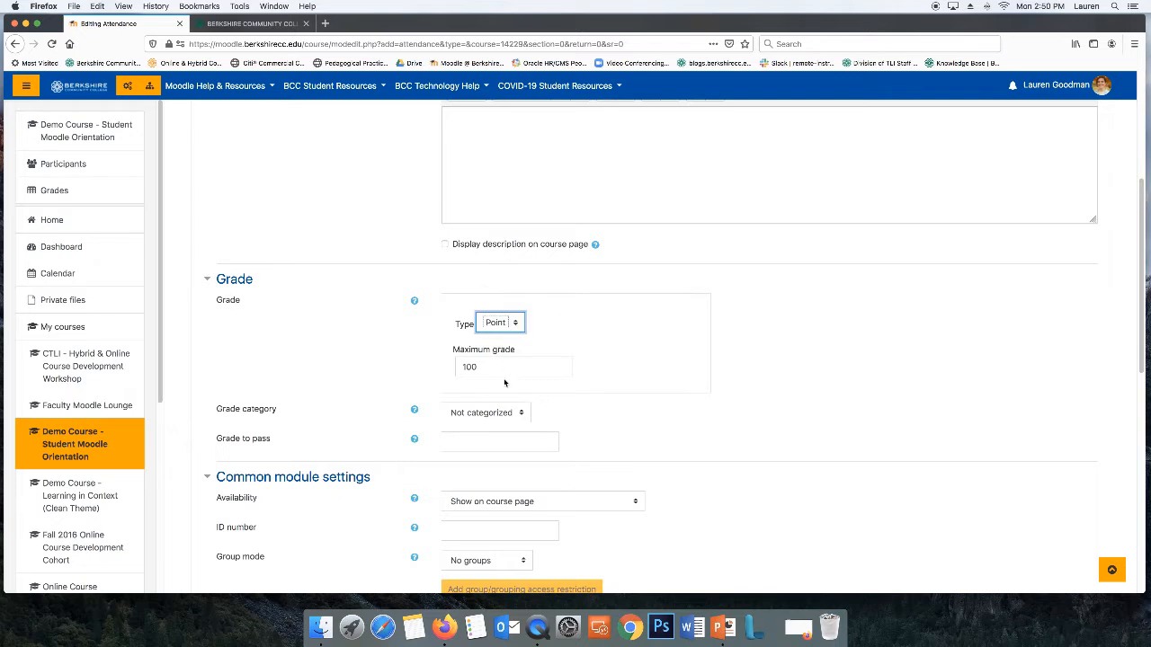
key(Tab)
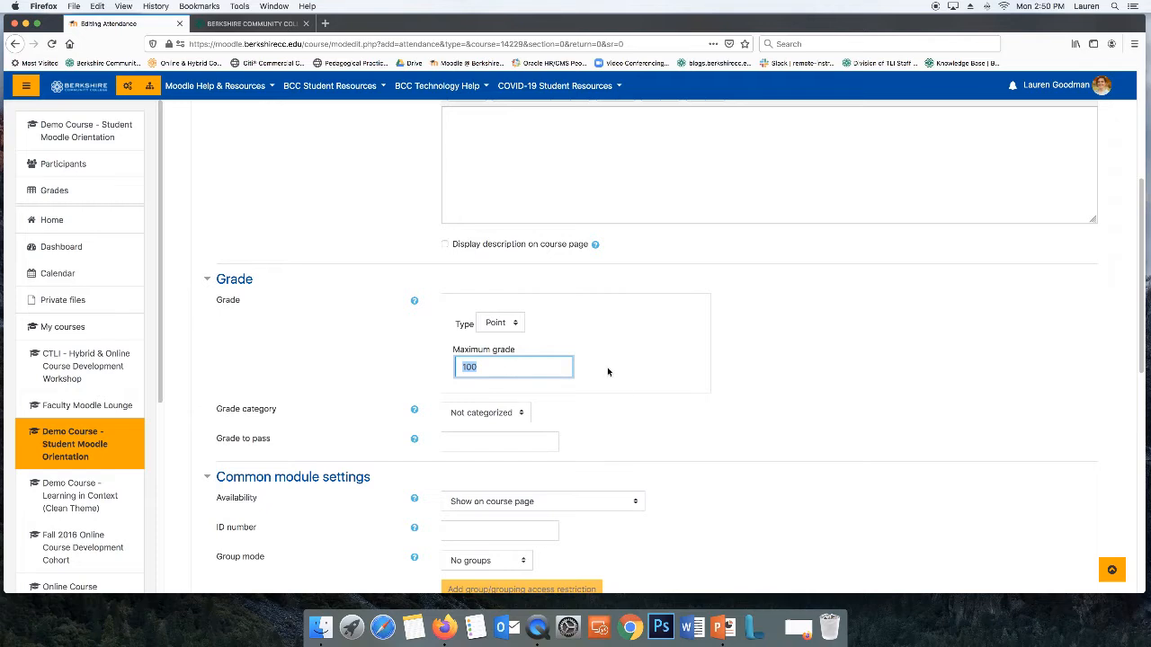
scroll(608, 371, down, 2)
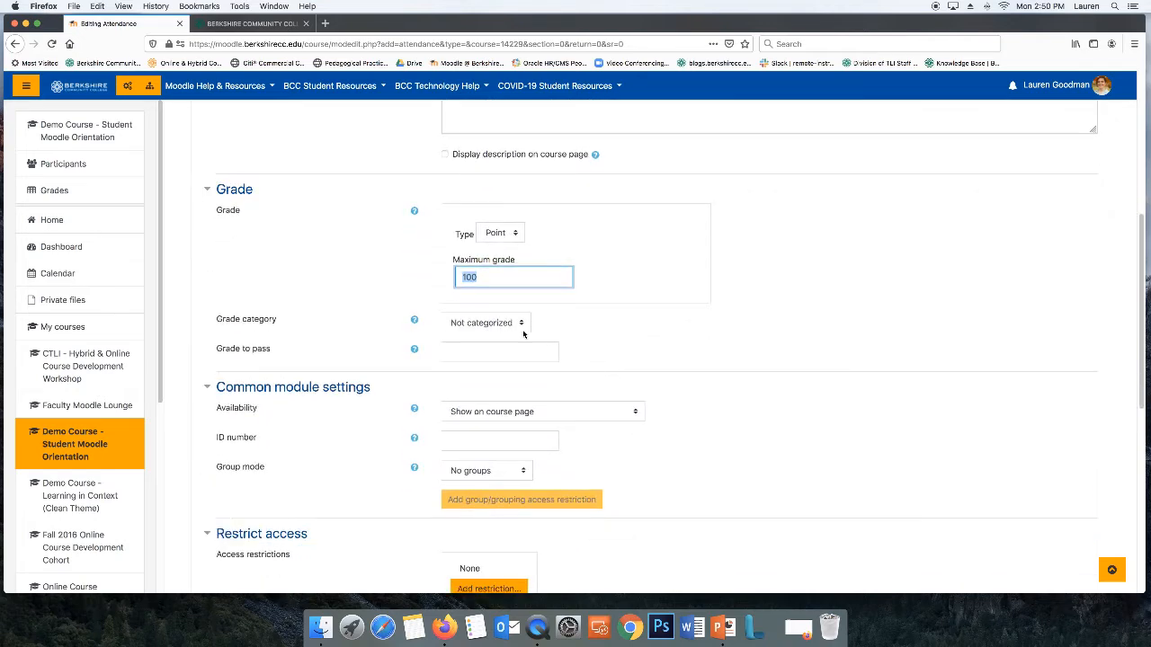
Save the Attendance activity with its default settings and display it
click(523, 328)
click(558, 325)
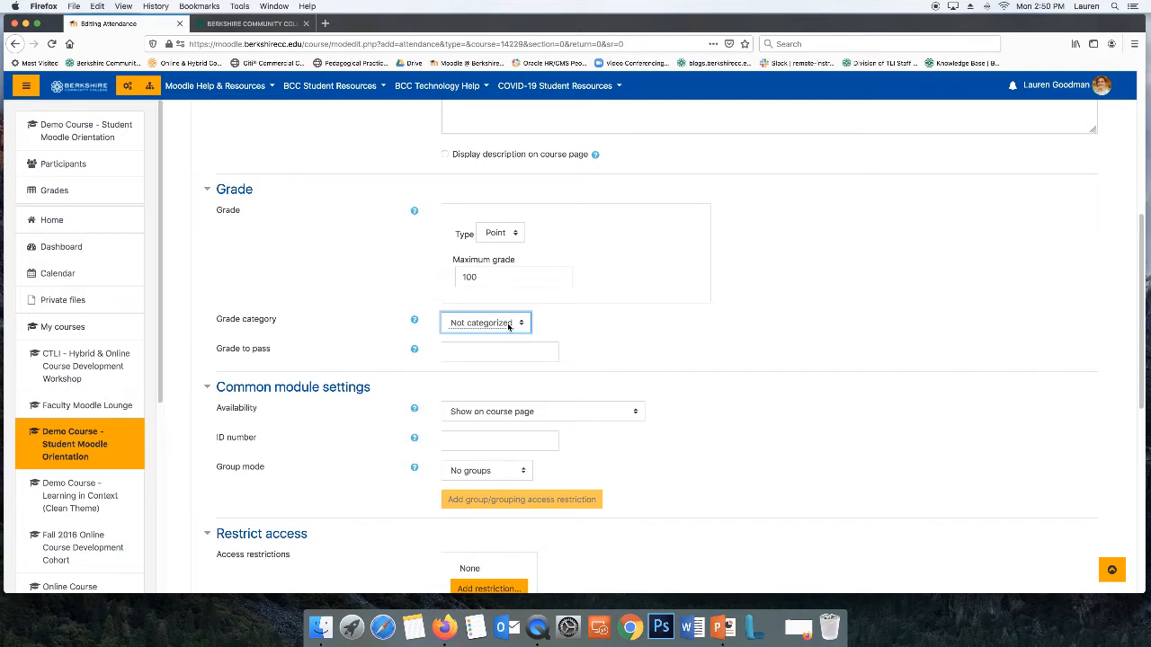
scroll(558, 321, down, 3)
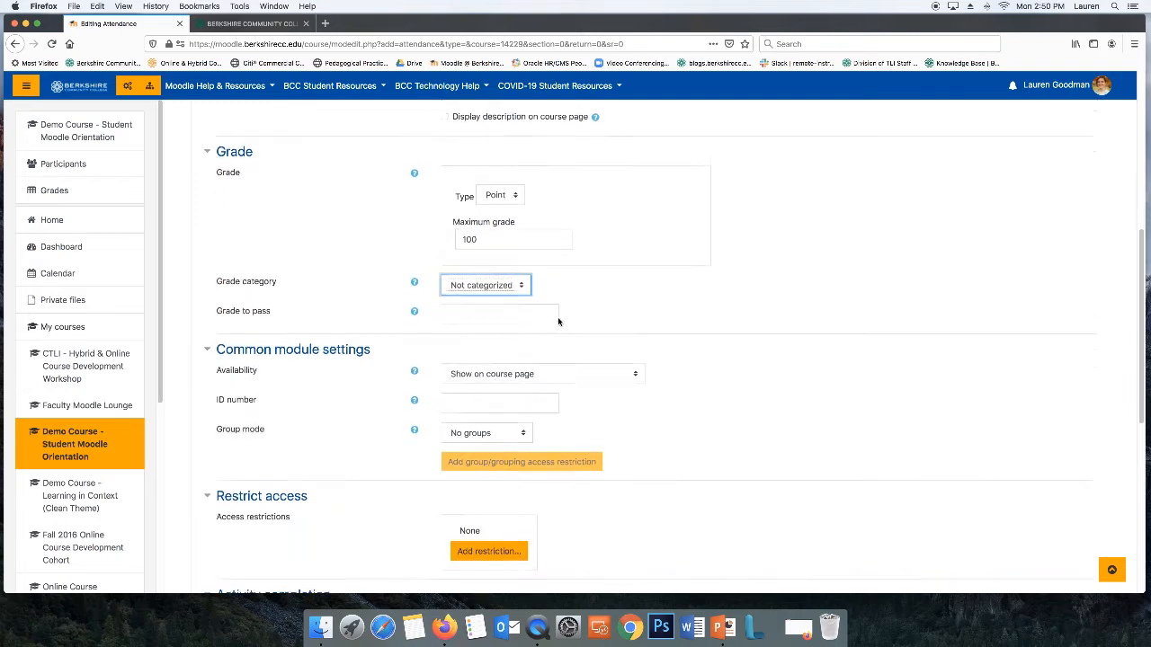
scroll(562, 316, down, 8)
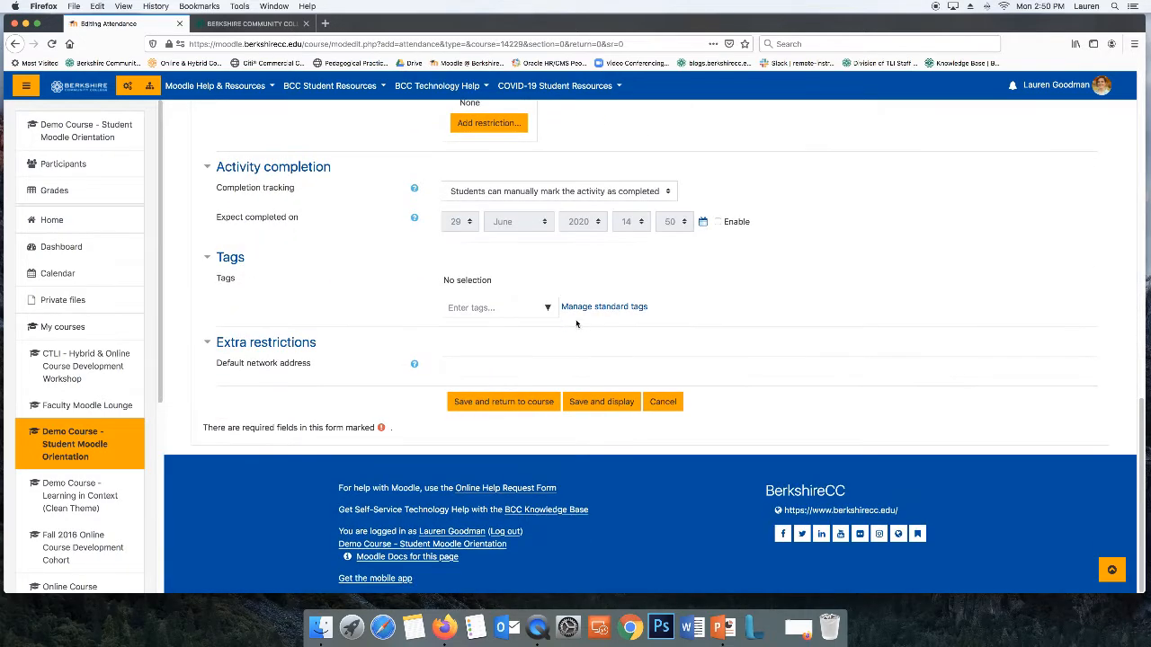
click(609, 404)
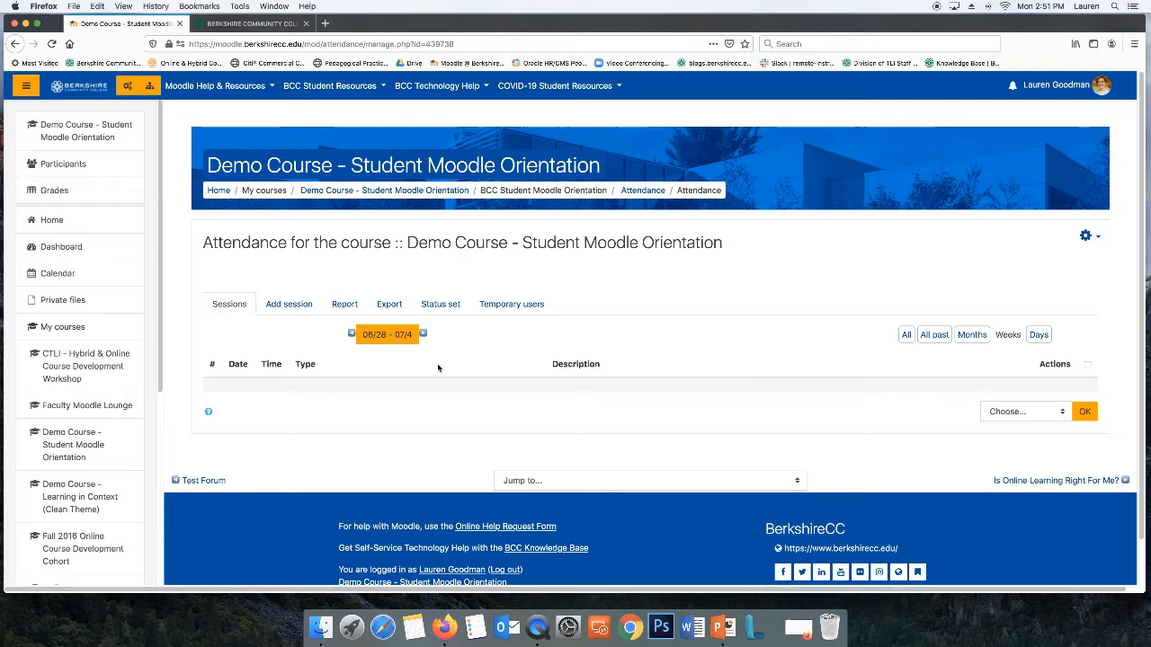
Open the add-session form and pick 8 September 2020 as the session date
click(287, 306)
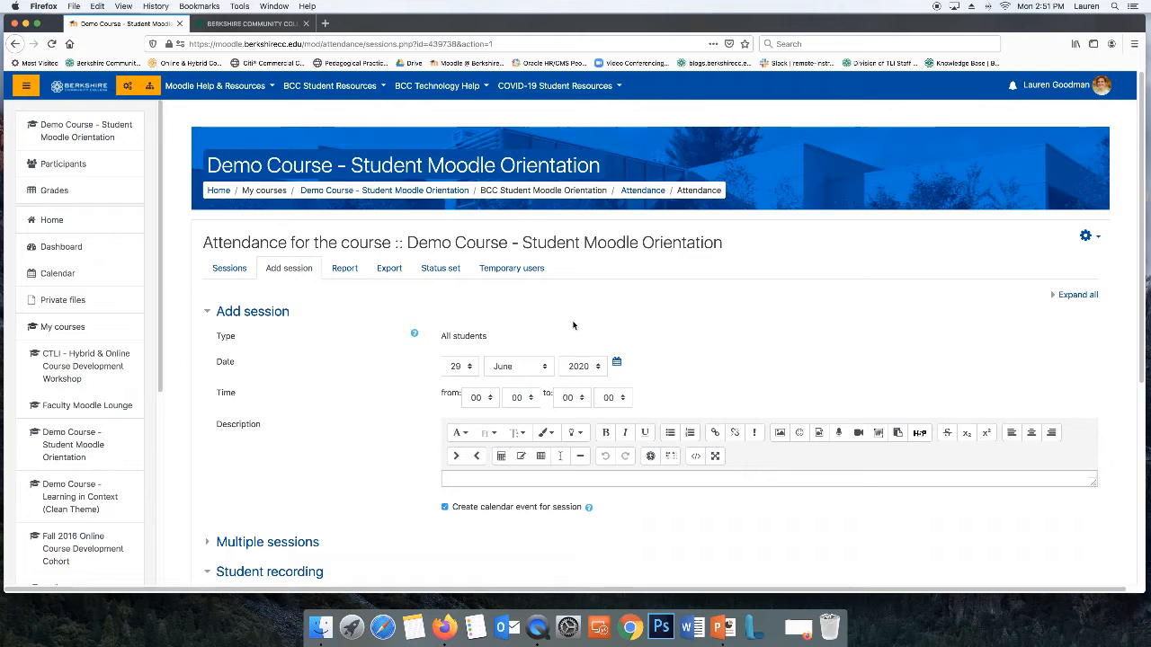
click(616, 362)
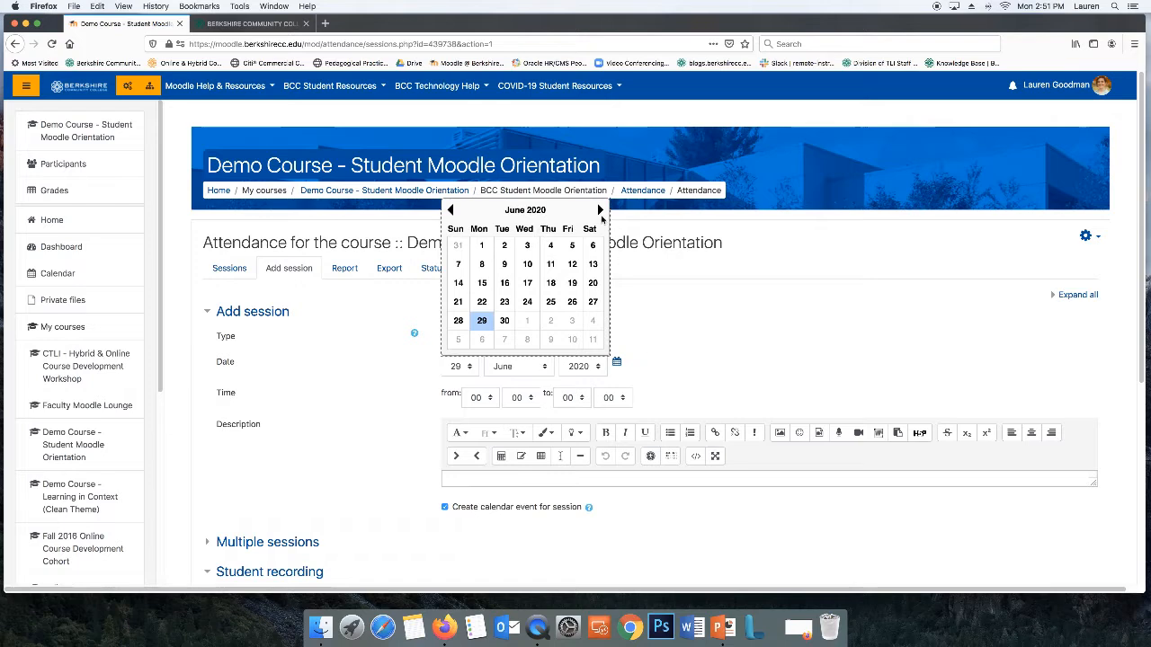
click(600, 210)
click(599, 209)
click(600, 209)
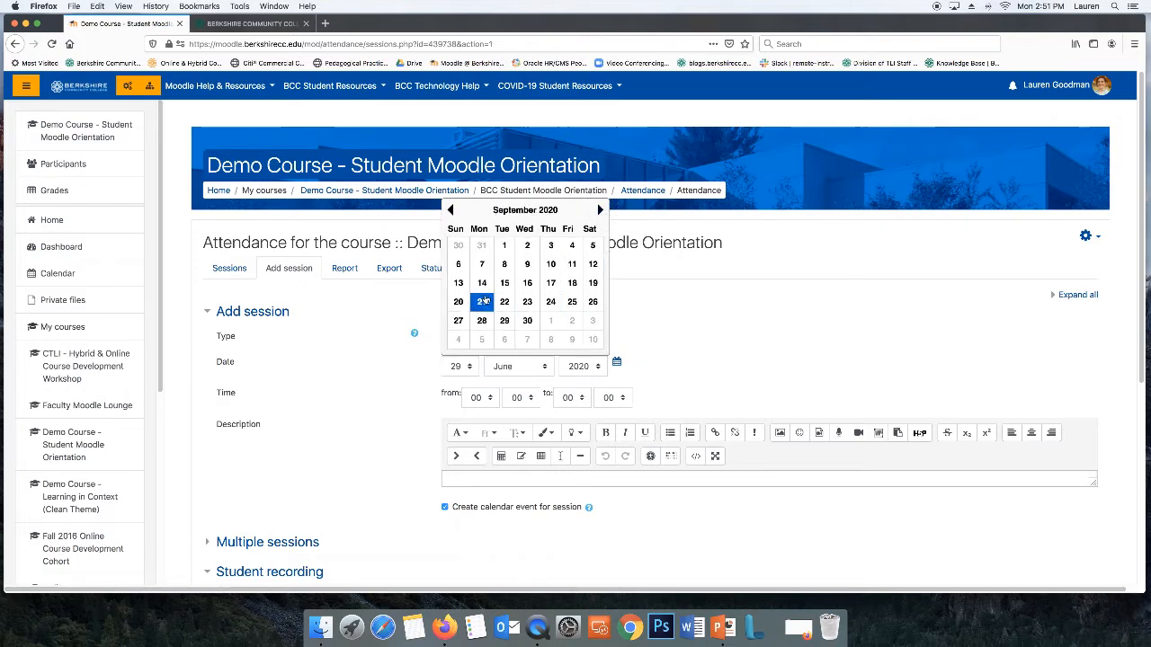
click(504, 264)
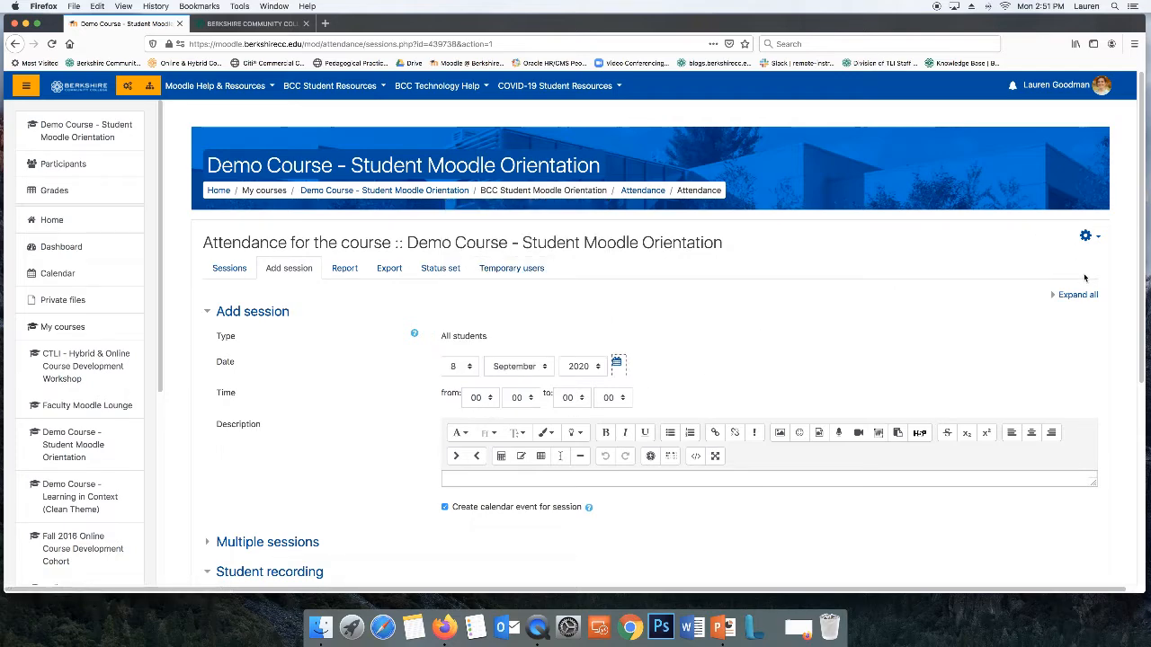
Expand and collapse the form sections to examine the multiple sessions and student recording options
click(1076, 294)
scroll(893, 321, down, 2)
scroll(893, 322, down, 1)
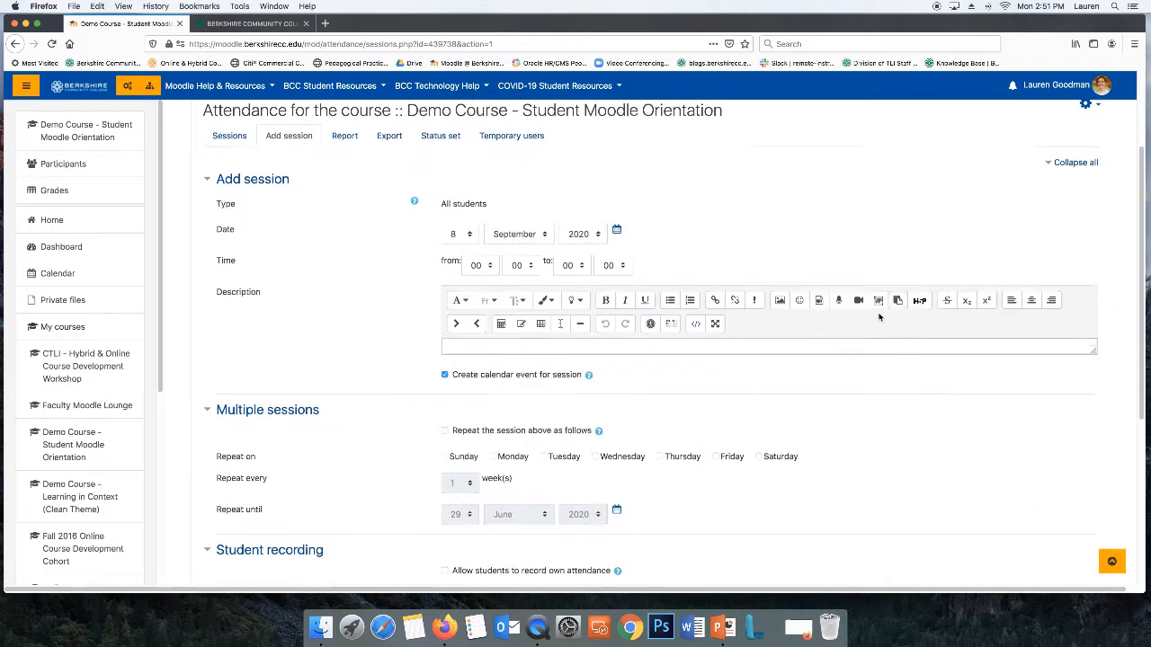
click(1062, 162)
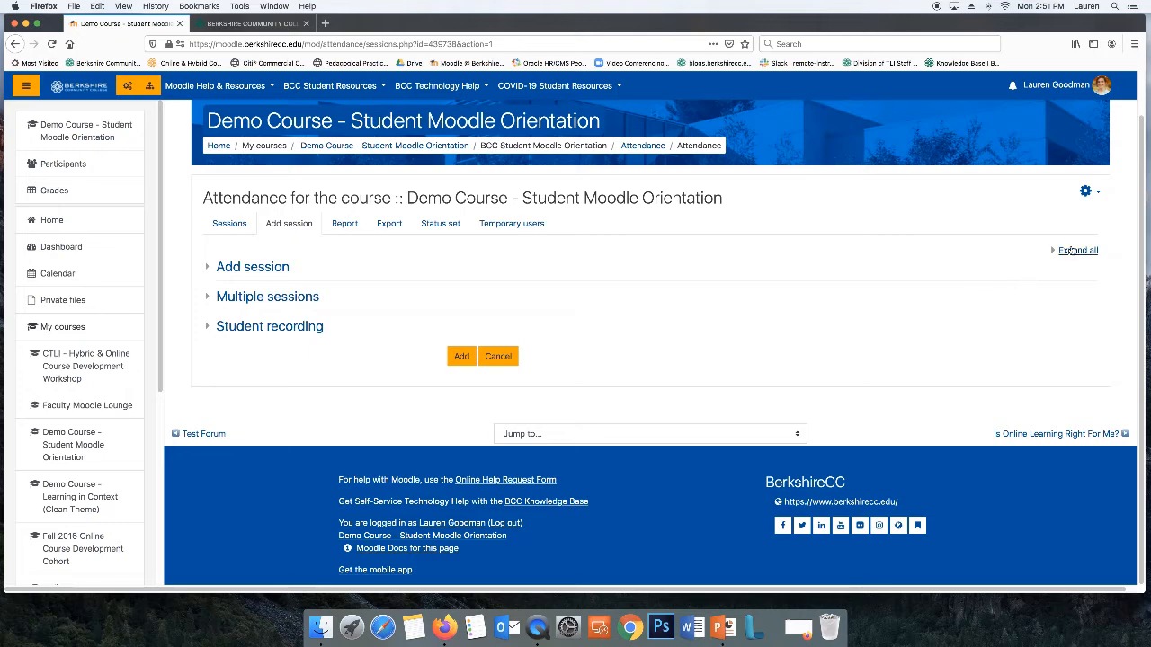
click(1078, 250)
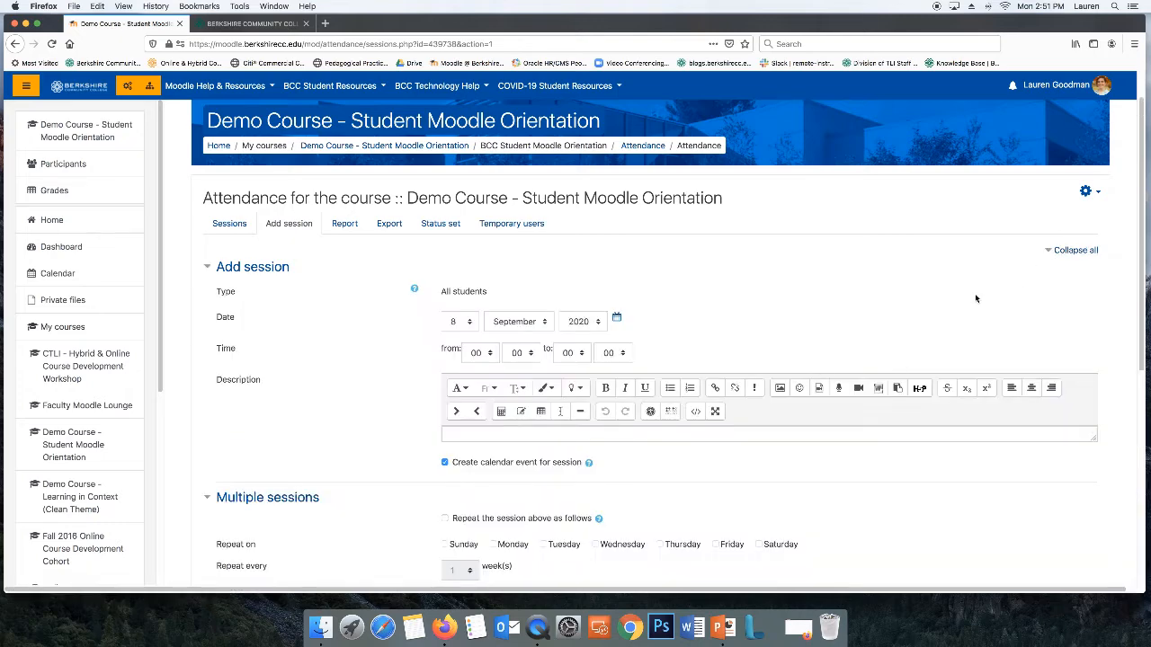
scroll(974, 293, down, 1)
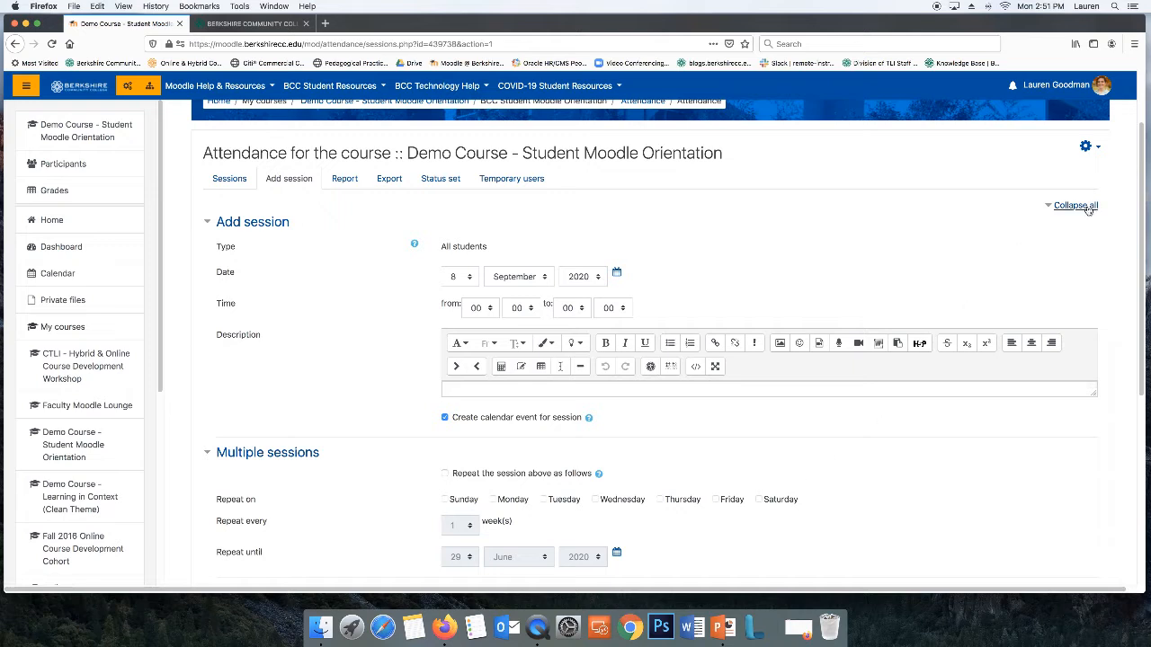
click(296, 457)
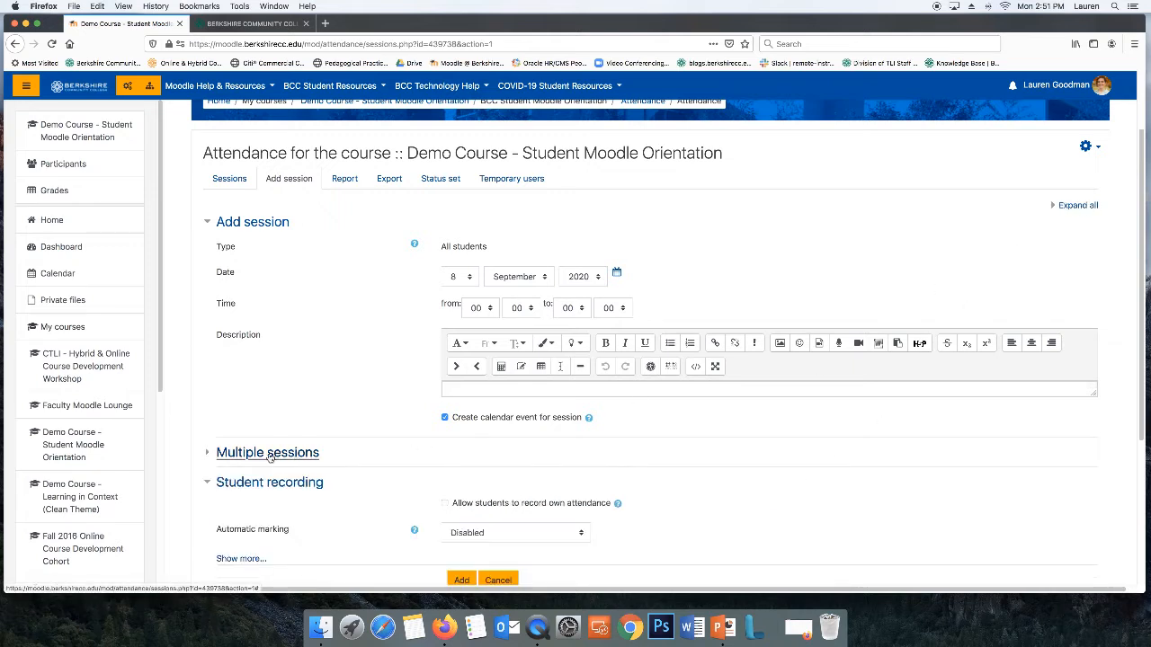
click(272, 456)
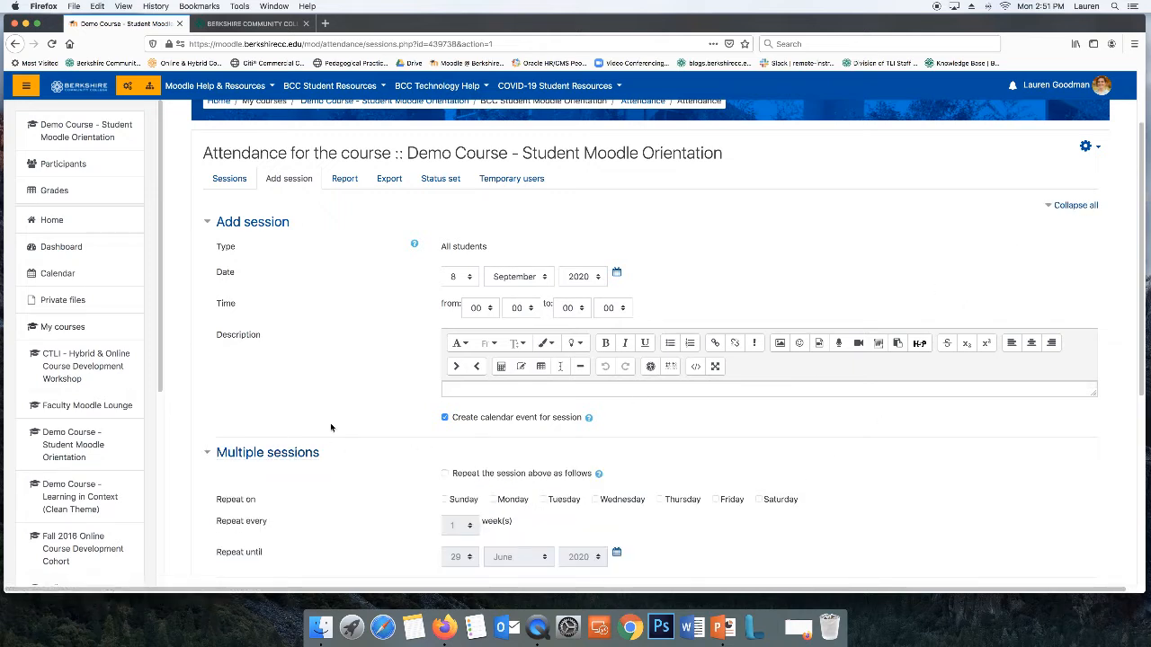
Set the session start time to 13:00
click(477, 308)
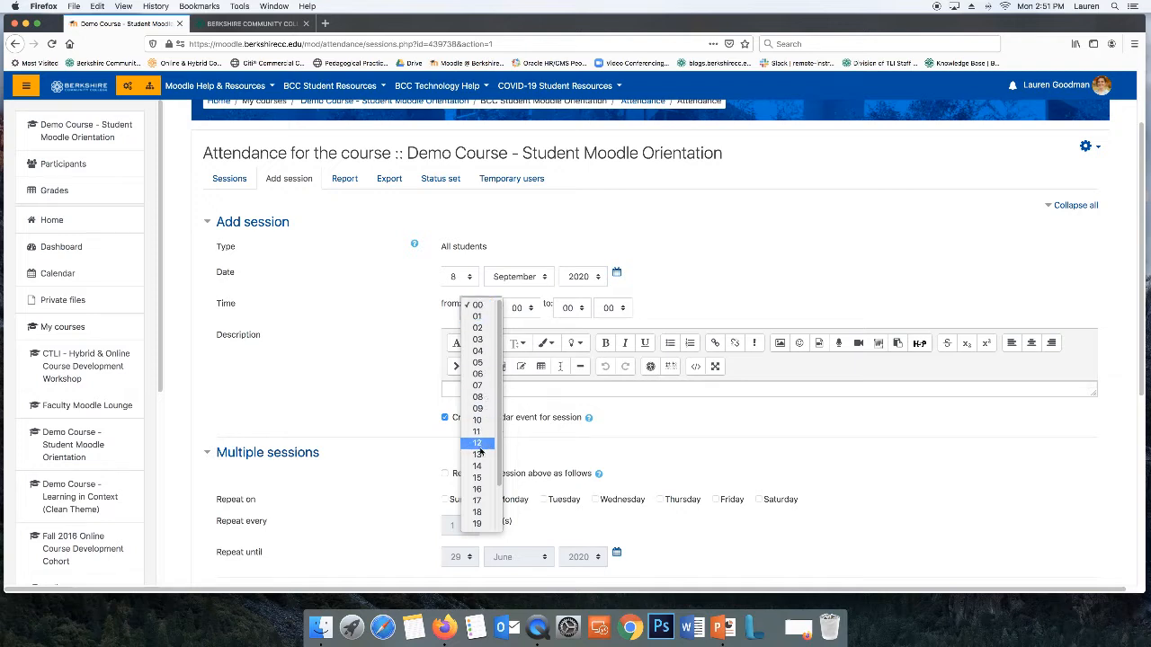
scroll(479, 496, down, 2)
scroll(480, 503, up, 2)
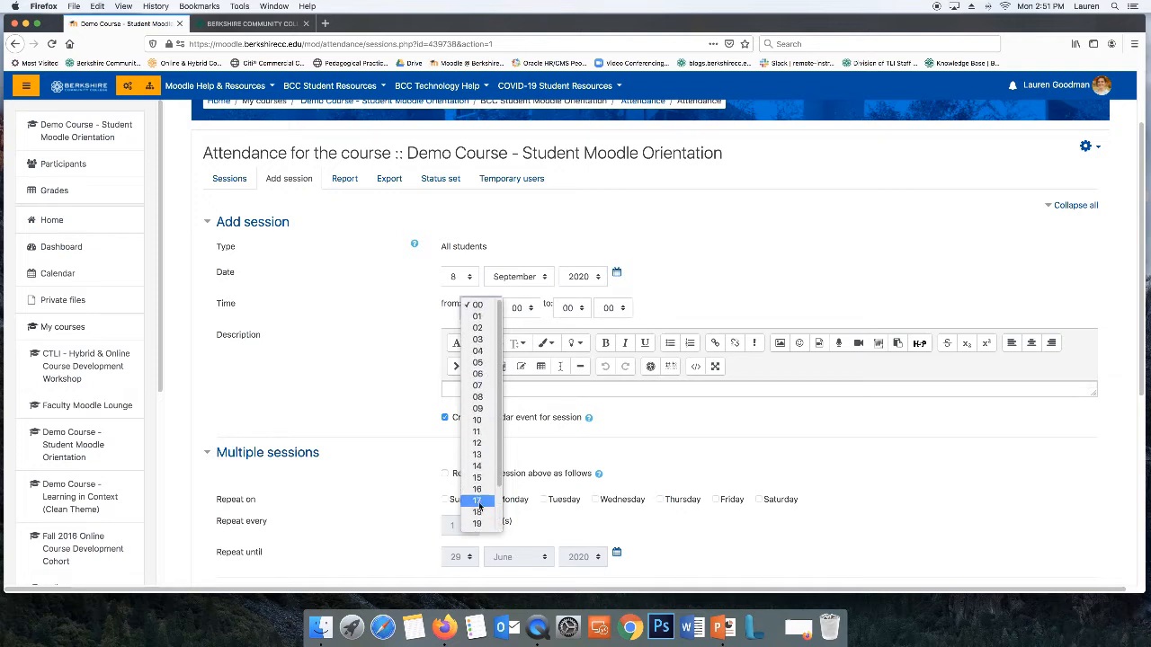
click(477, 318)
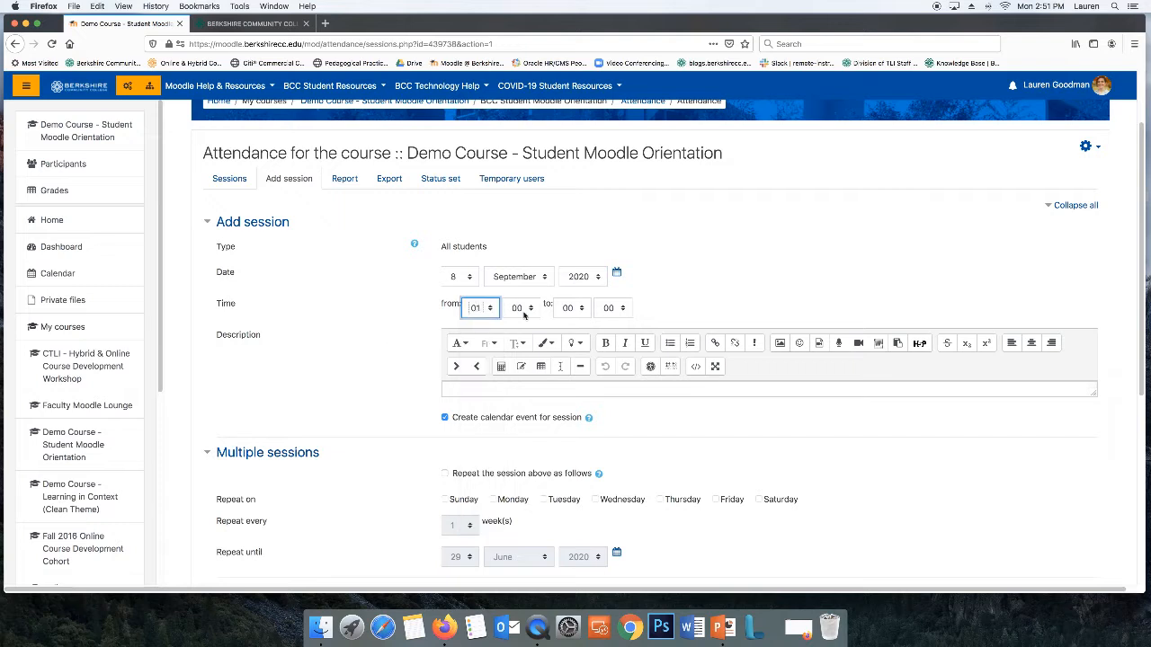
click(484, 313)
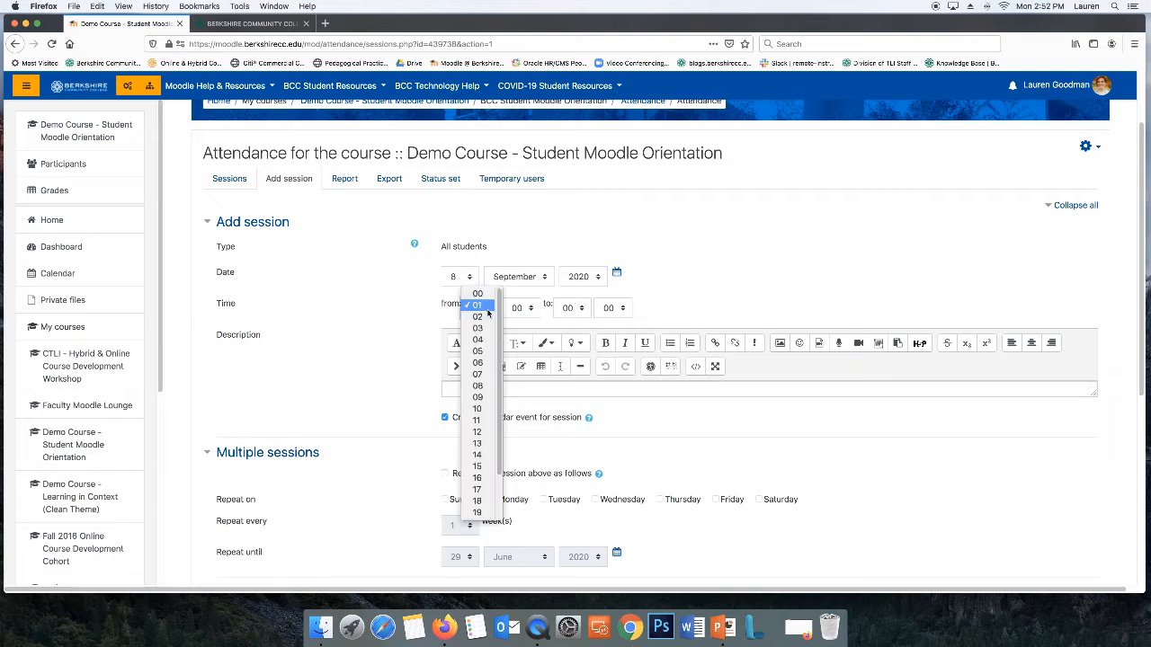
click(480, 444)
Set the session end time to 14:15
click(583, 311)
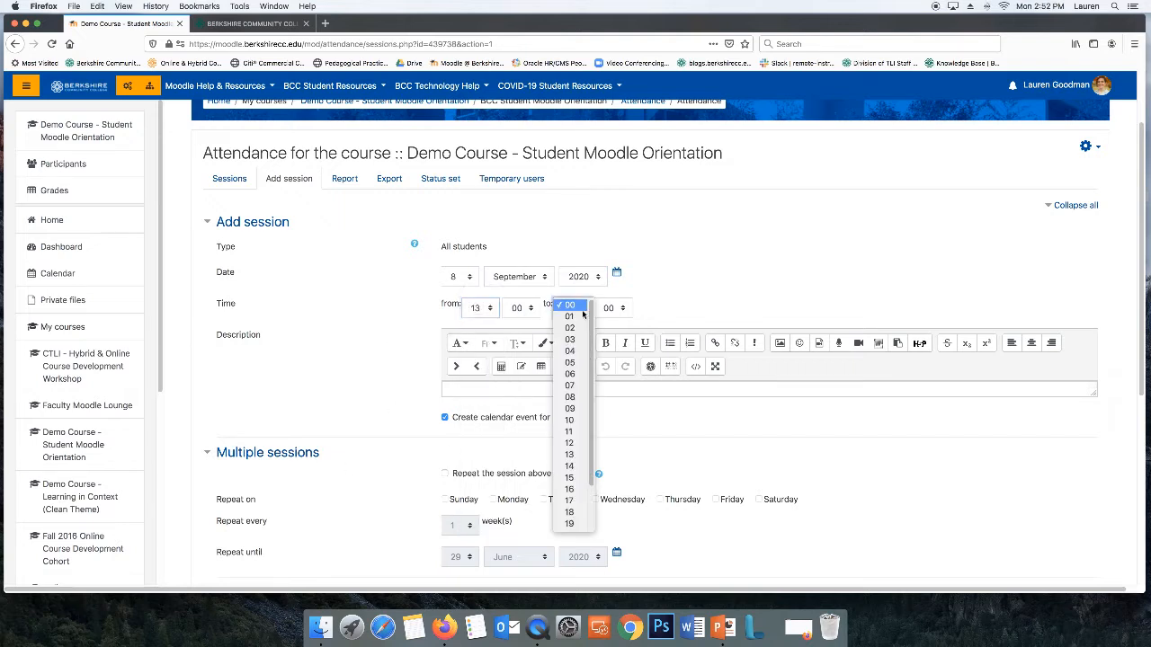
click(571, 467)
click(625, 310)
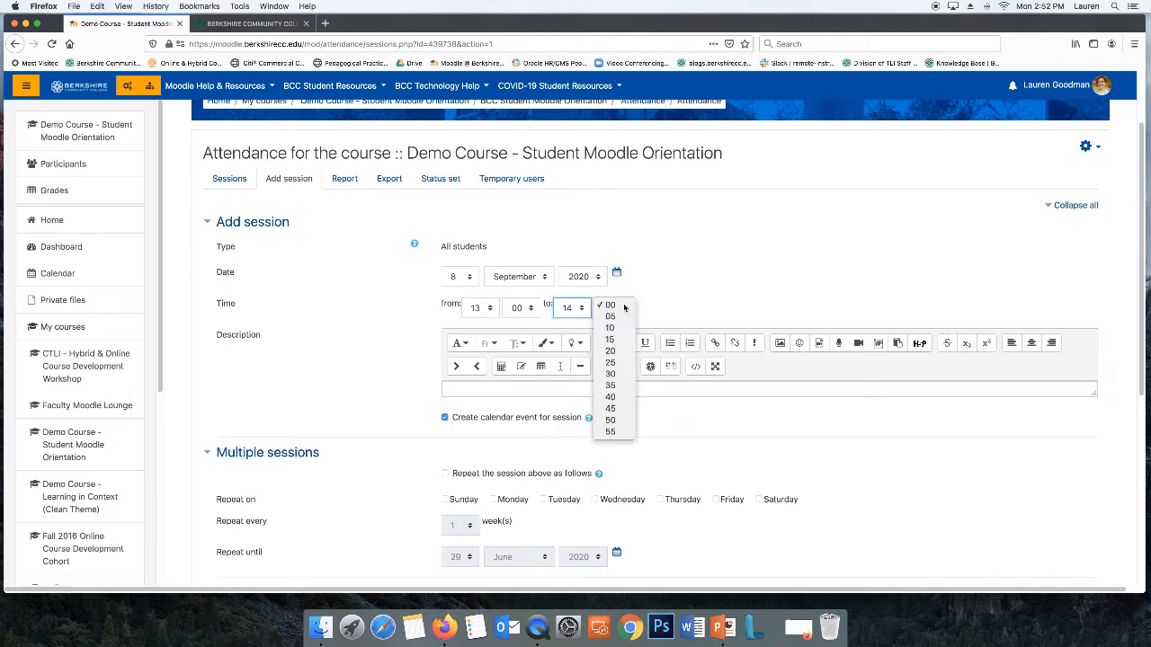
click(623, 312)
click(618, 312)
click(616, 340)
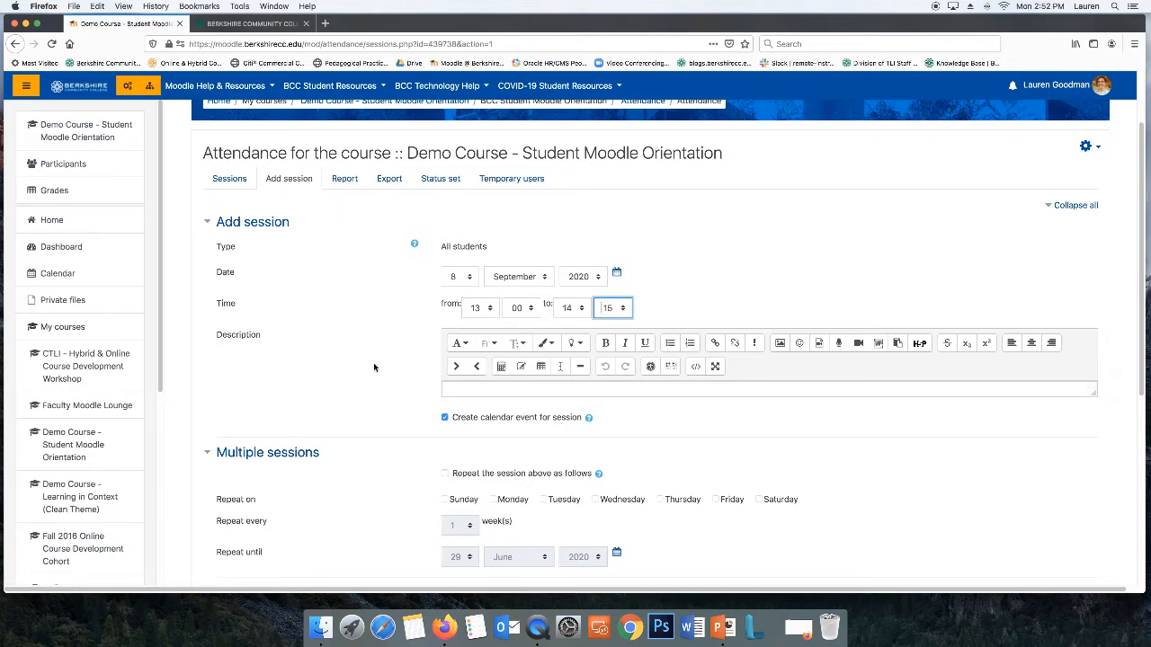
scroll(373, 367, down, 2)
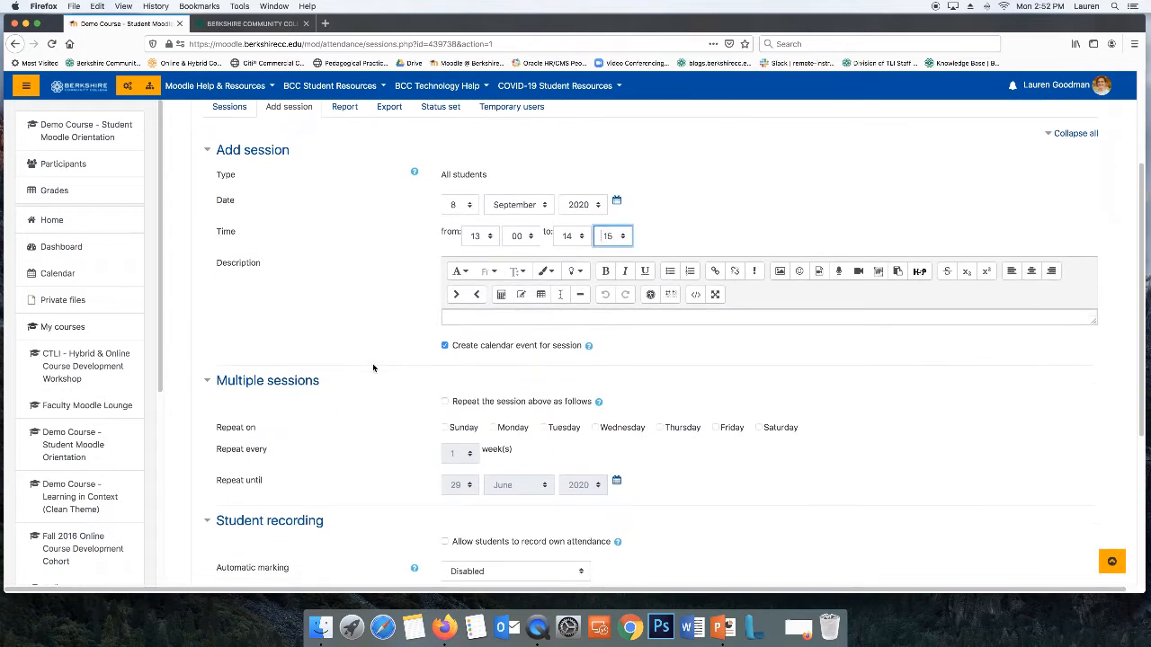
Turn on repeating the session and choose Tuesday as the repeat day
click(444, 401)
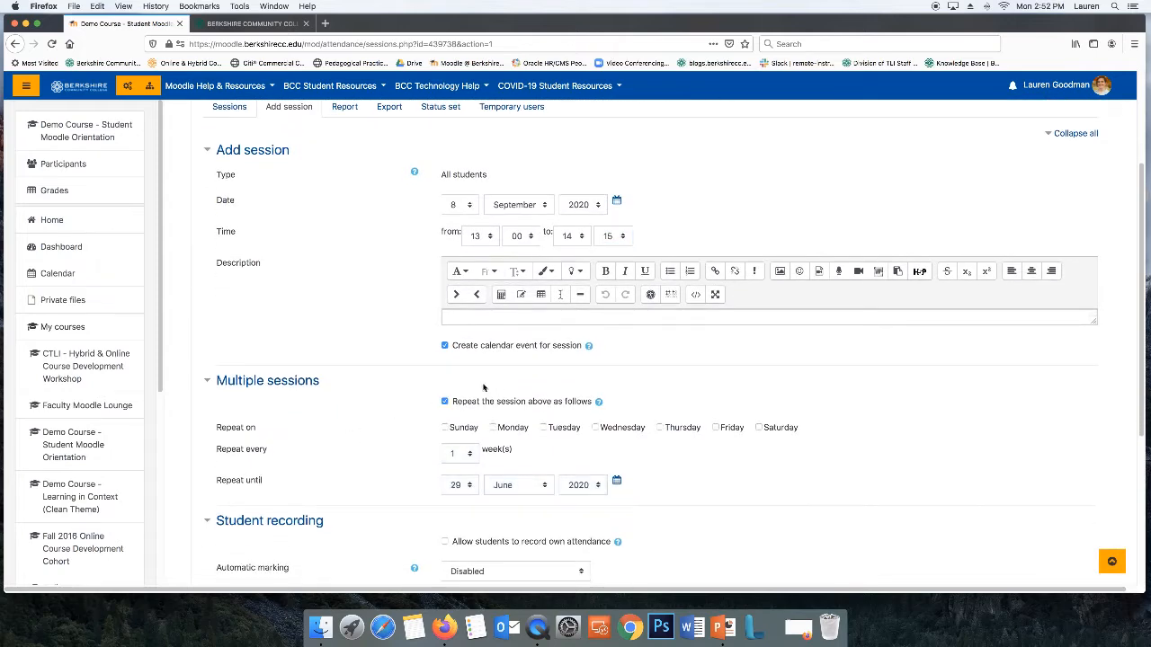
click(543, 428)
scroll(706, 454, down, 1)
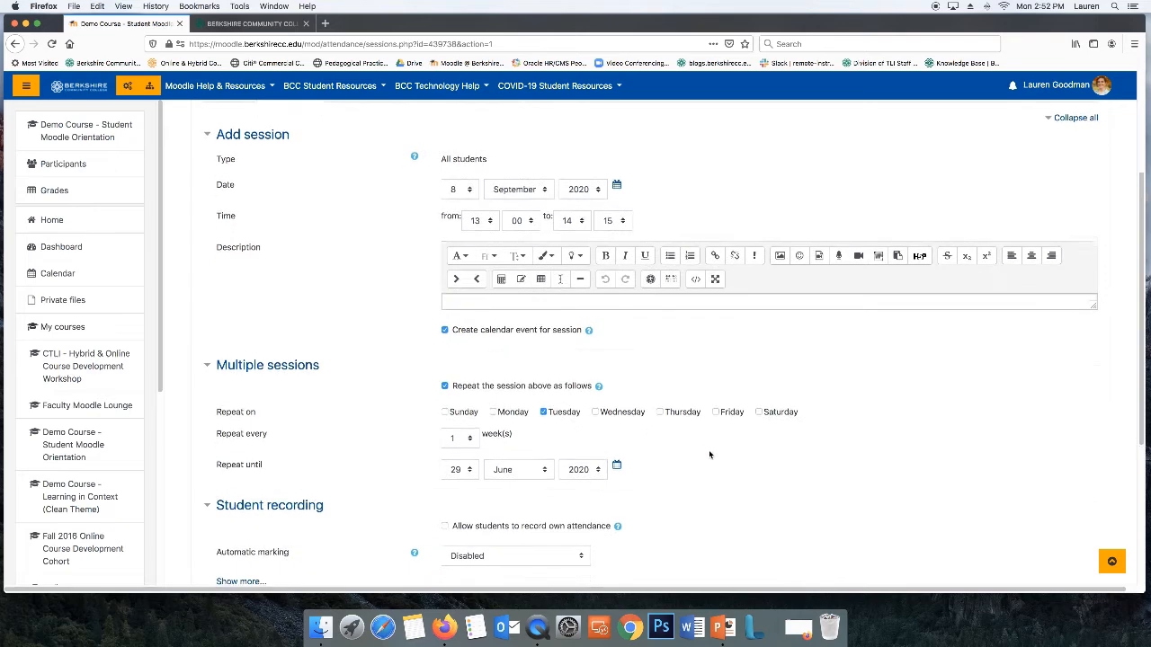
Check the Fall 2020 academic calendar and set the repeat-until date to 15 December 2020
click(617, 444)
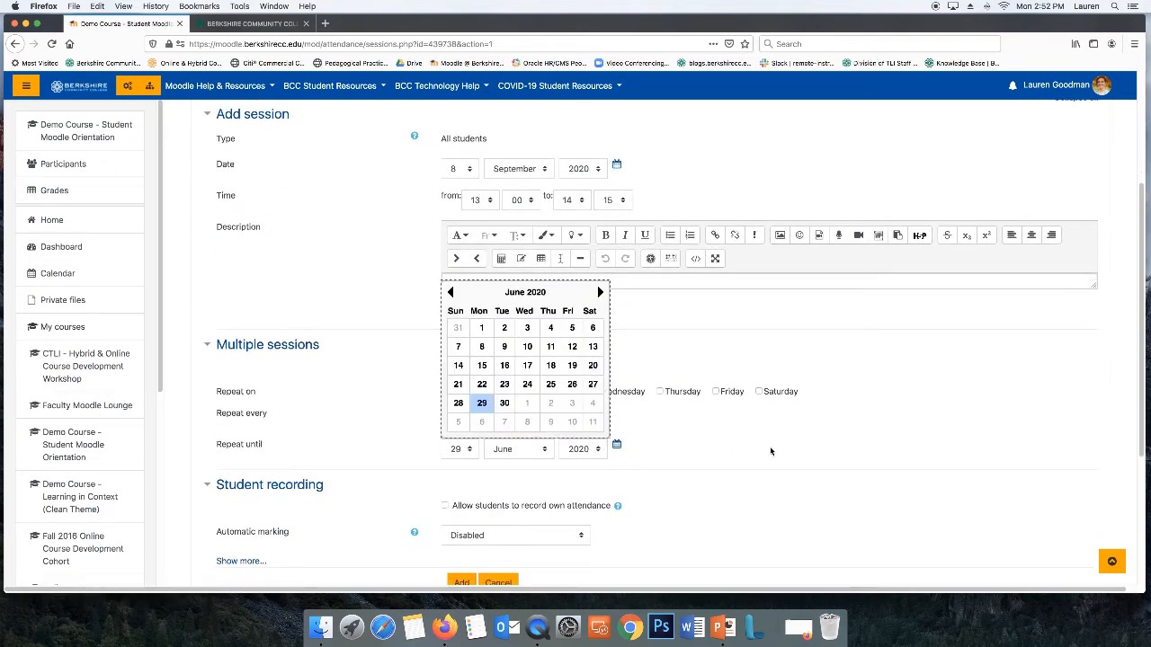
click(600, 292)
click(599, 292)
click(600, 292)
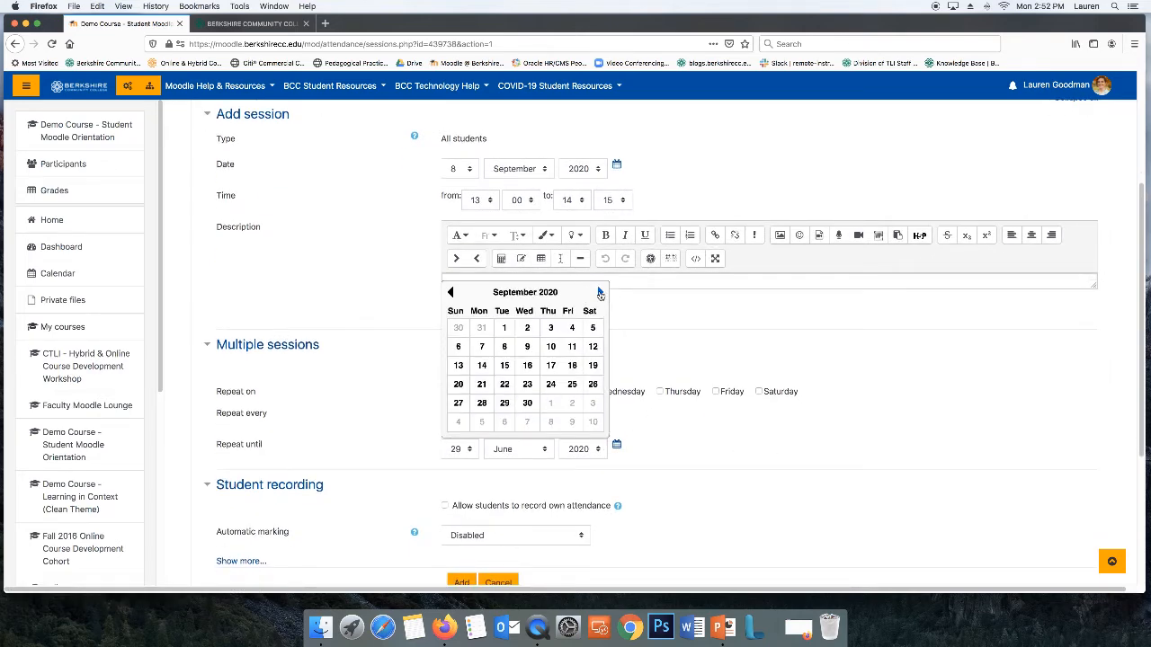
click(600, 292)
click(600, 294)
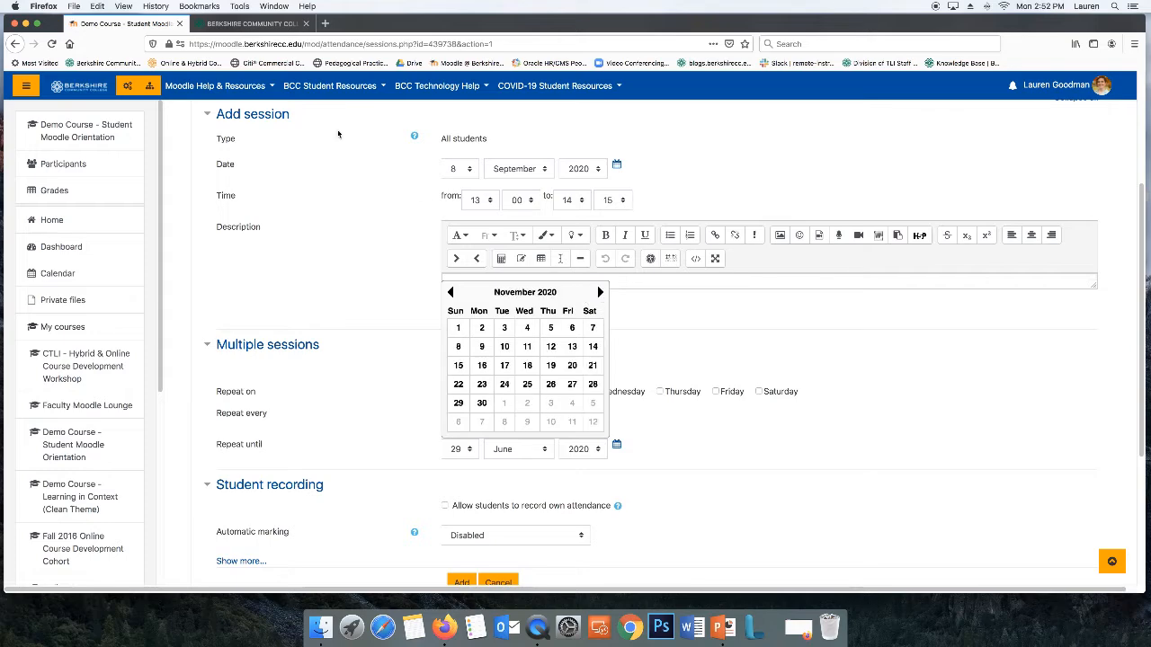
click(261, 23)
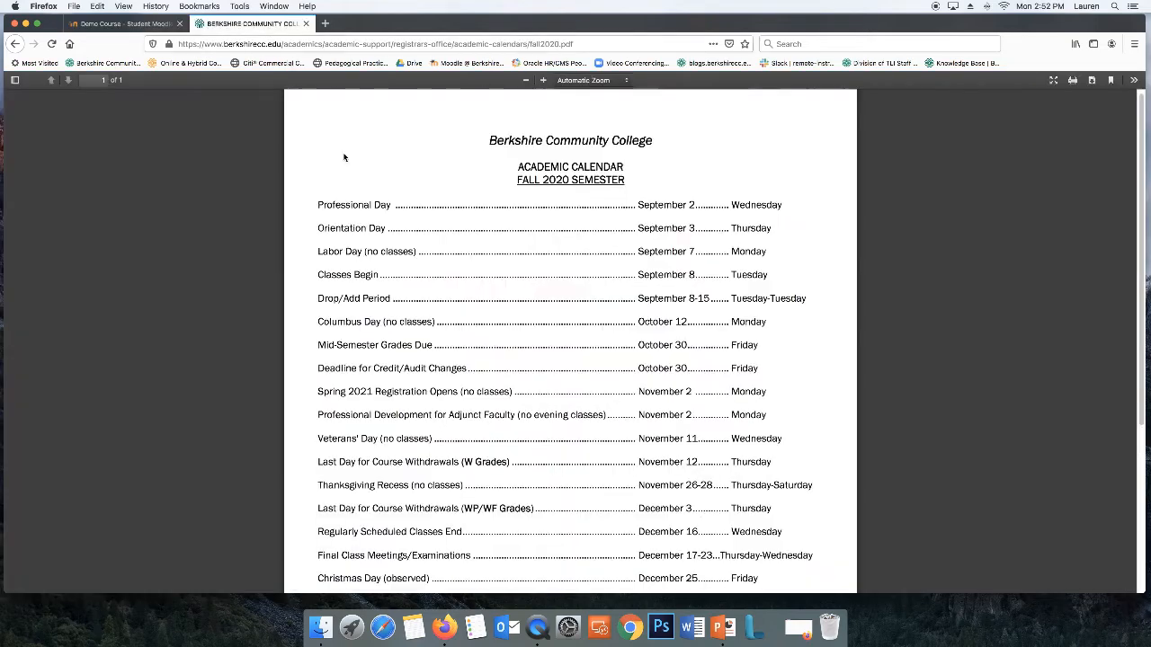
scroll(817, 385, down, 3)
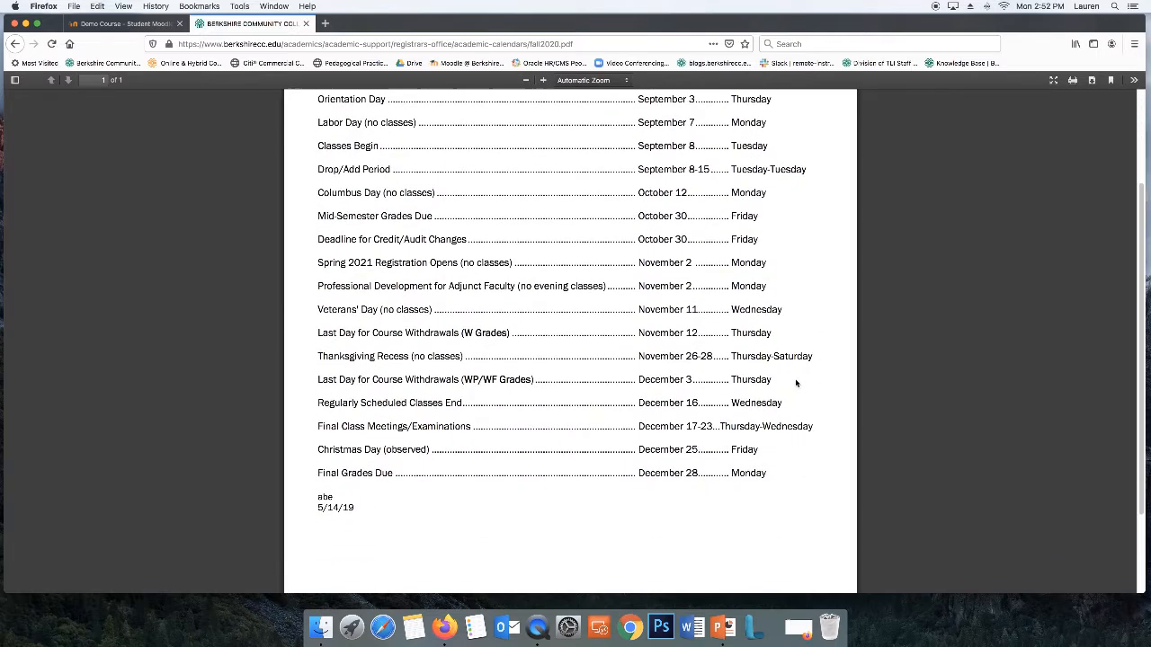
click(122, 24)
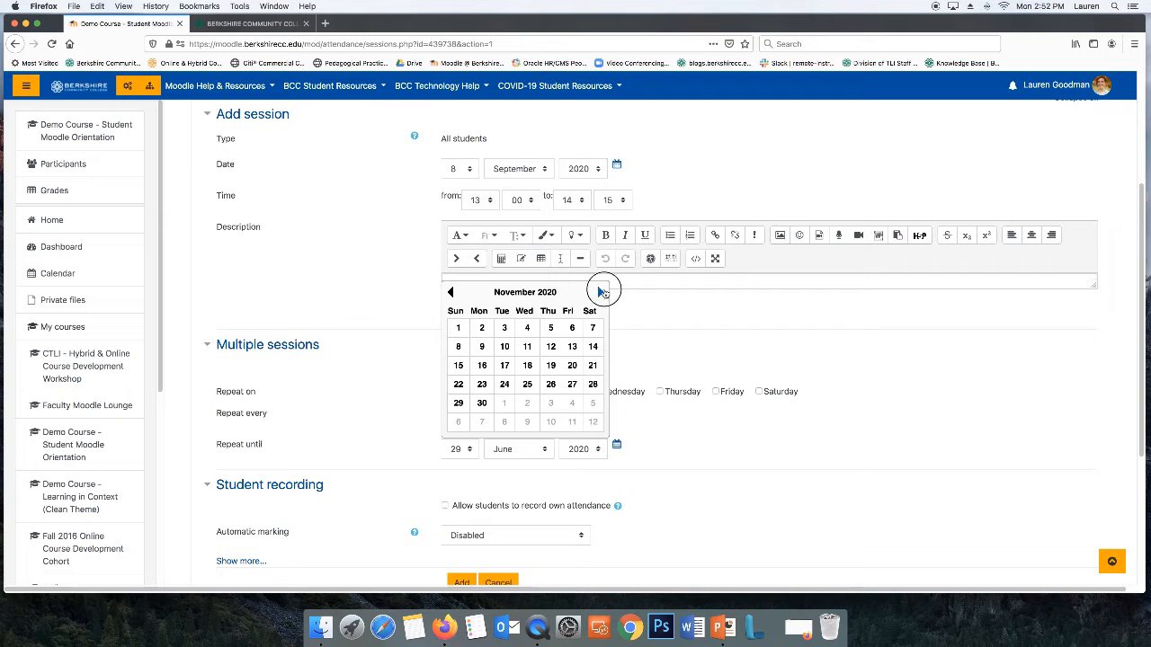
click(601, 292)
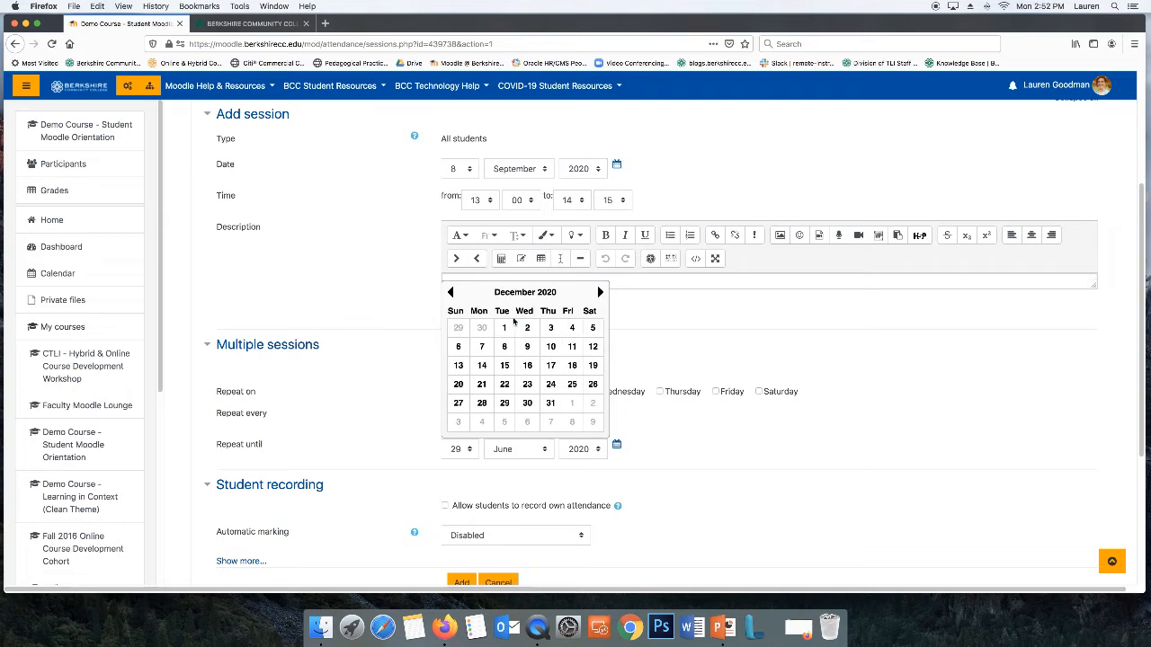
click(505, 367)
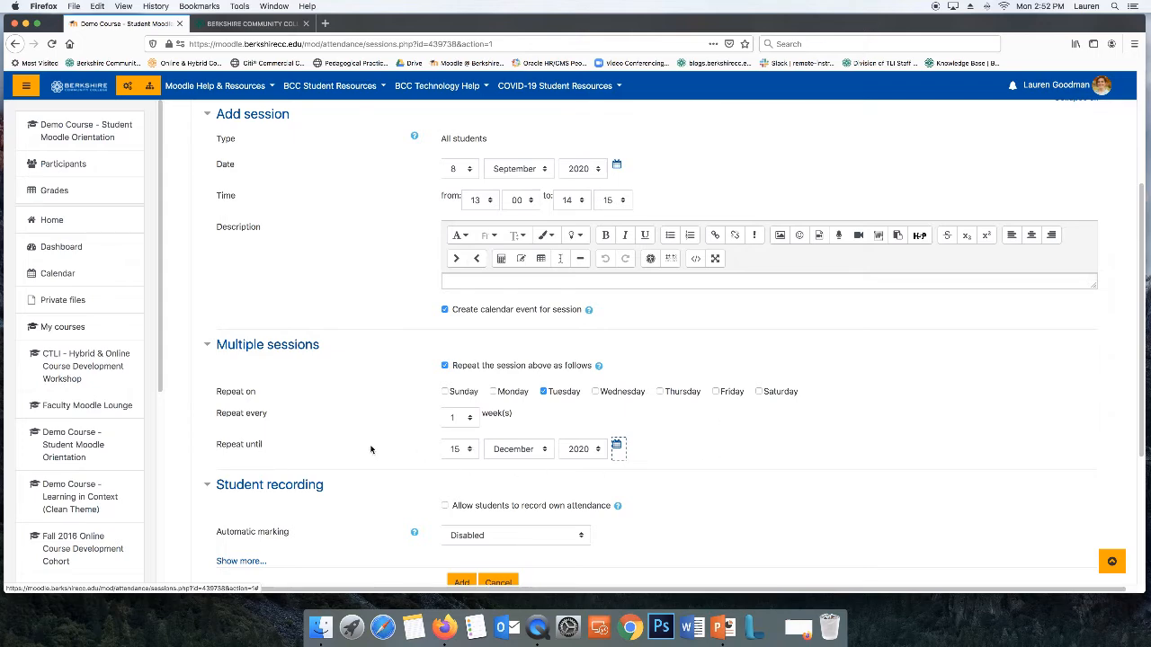
Add the repeating sessions
scroll(672, 448, down, 2)
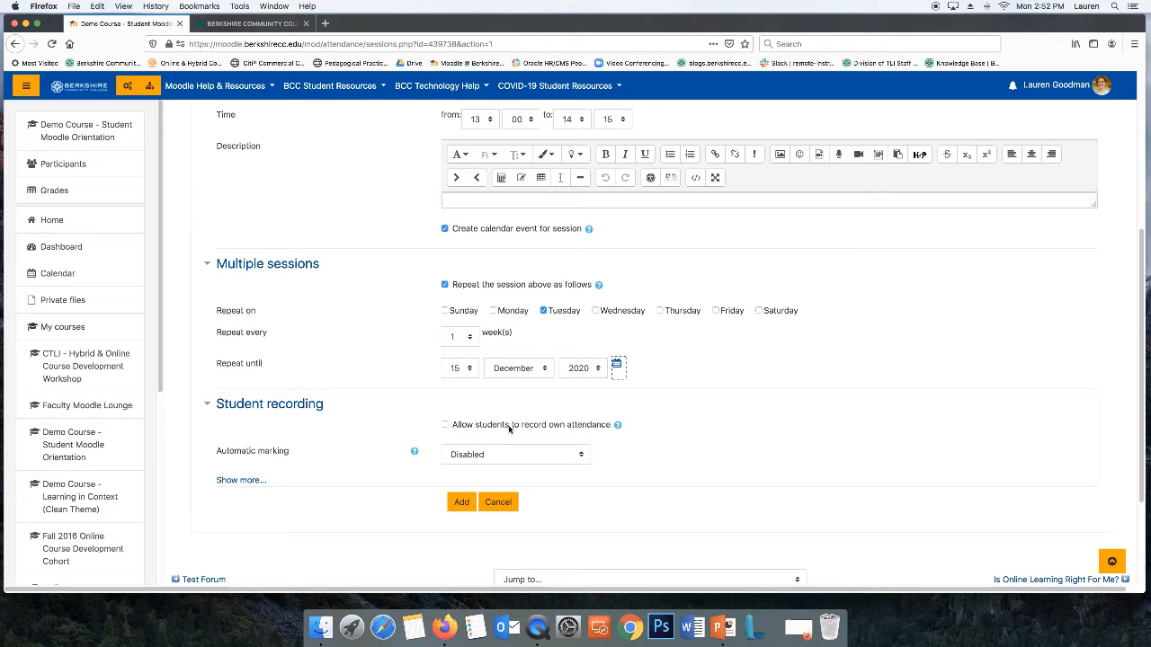
click(462, 504)
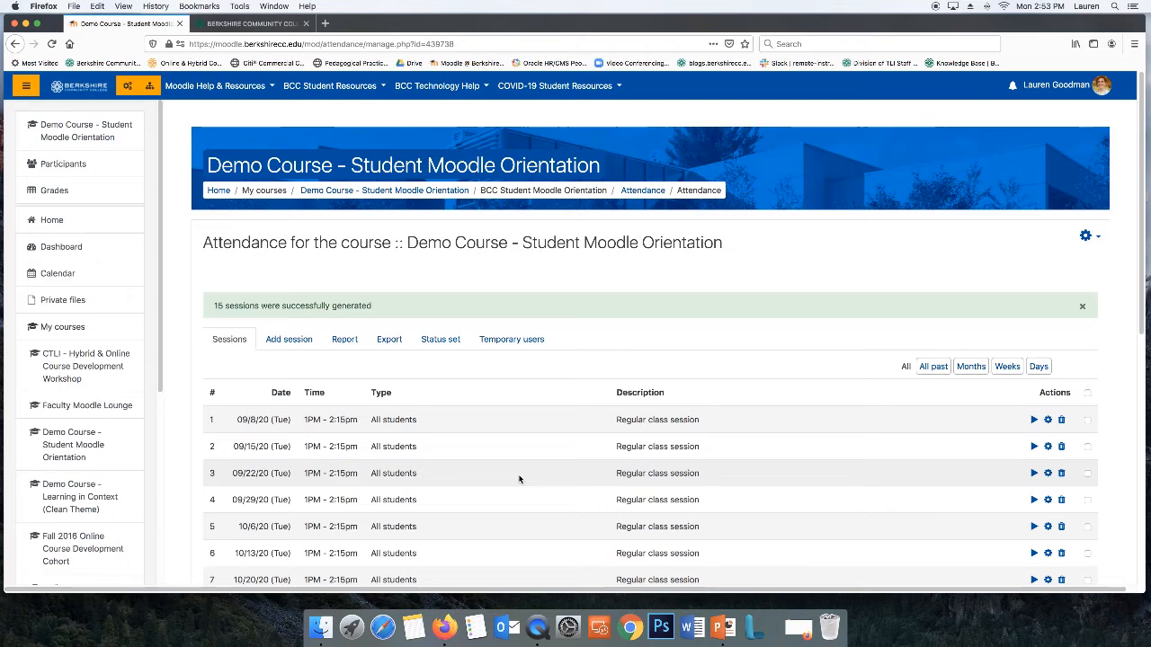
Review the generated session list against the Fall 2020 academic calendar dates
scroll(532, 472, down, 2)
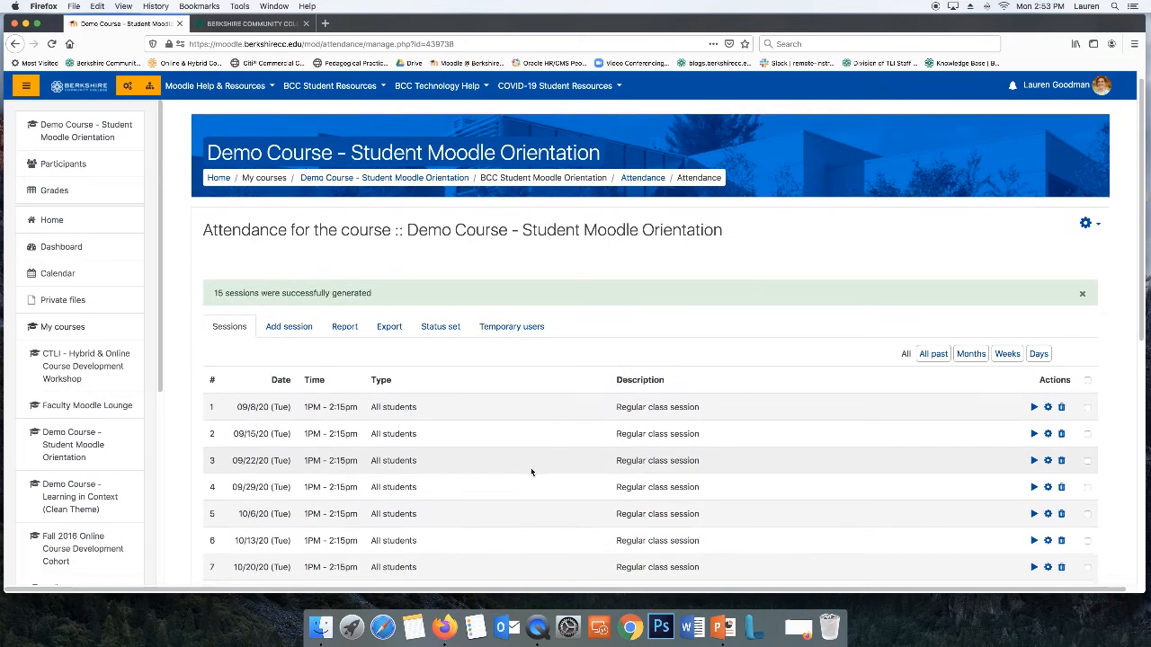
click(907, 295)
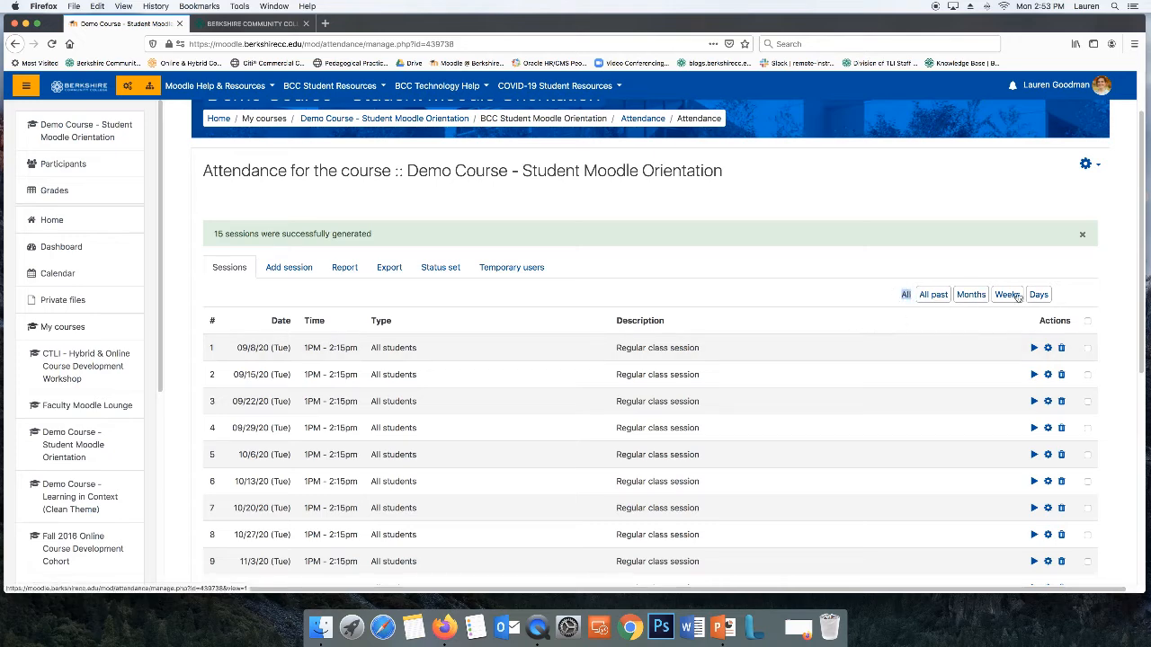
click(908, 294)
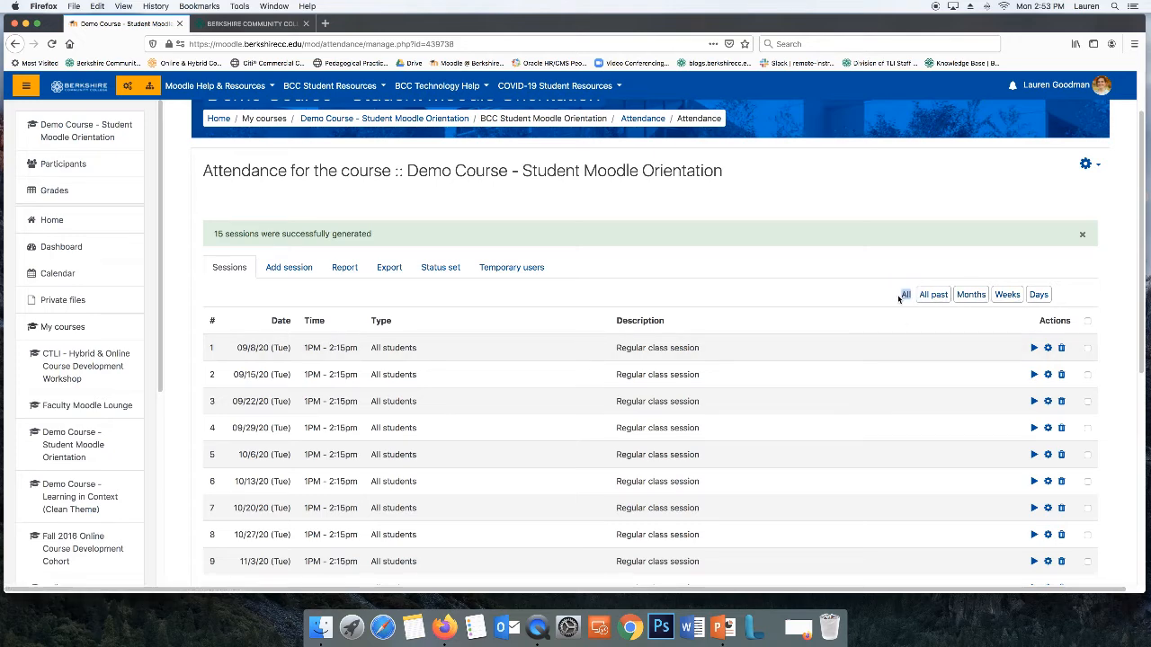
scroll(807, 335, down, 2)
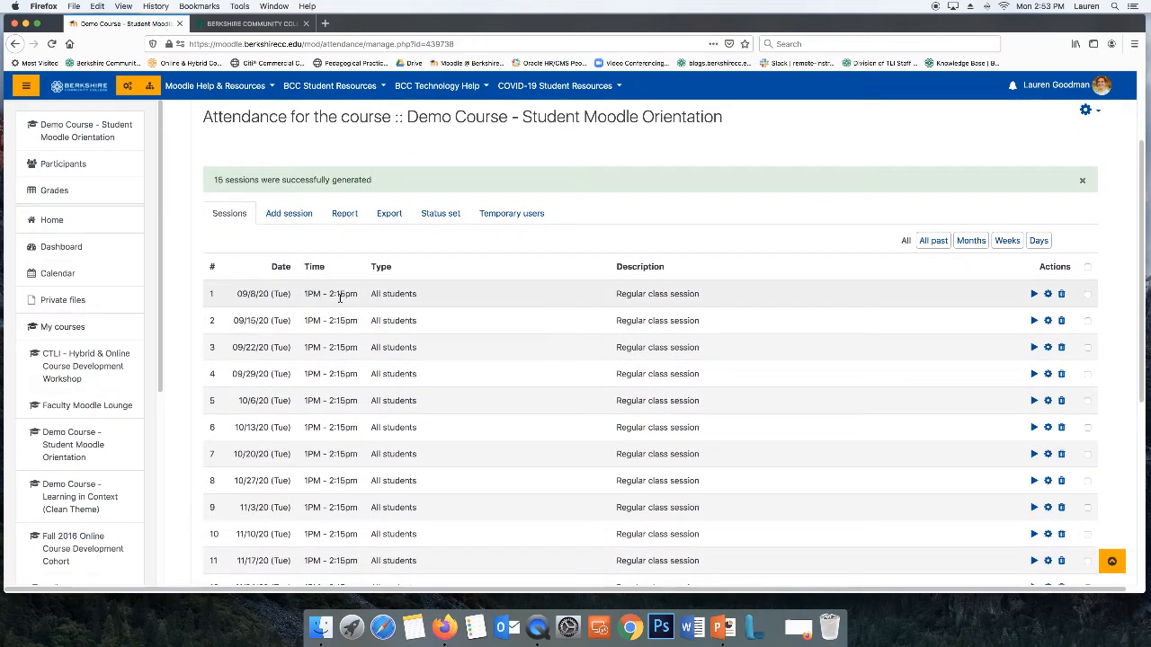
scroll(368, 348, down, 3)
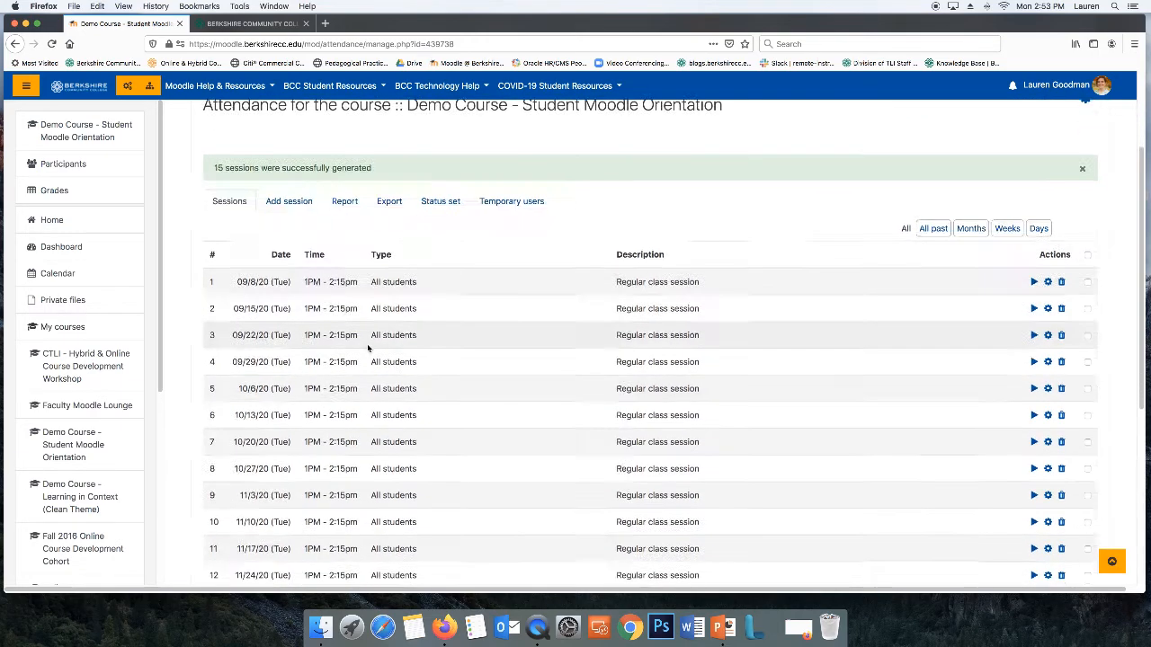
scroll(368, 348, down, 2)
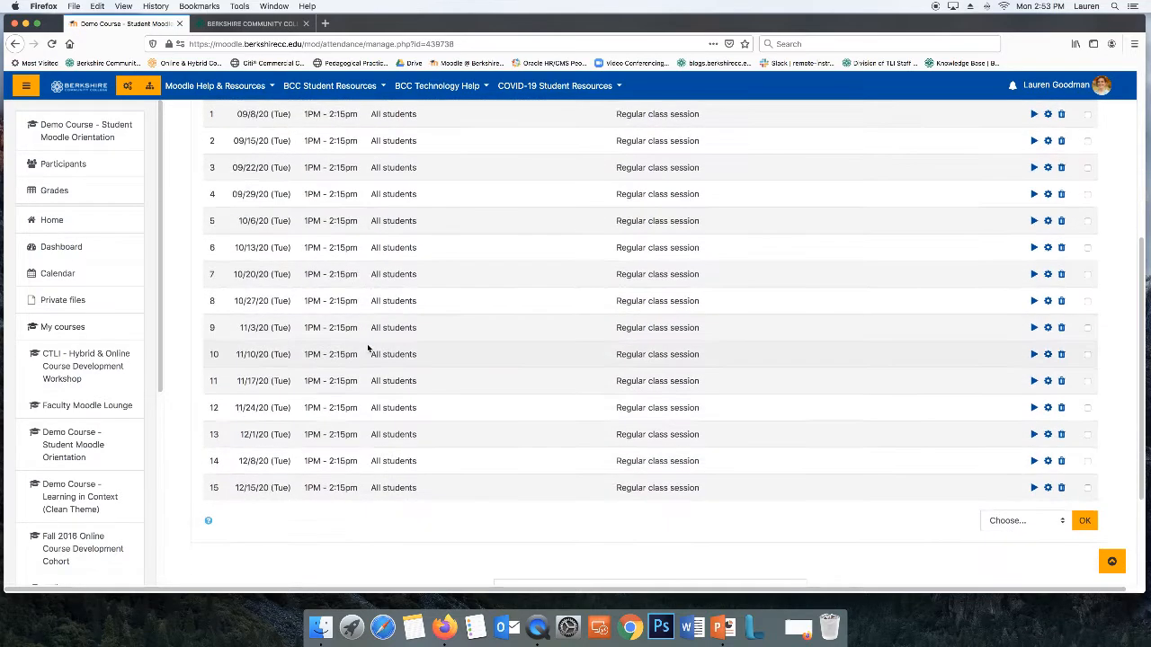
scroll(368, 347, up, 6)
scroll(368, 348, down, 2)
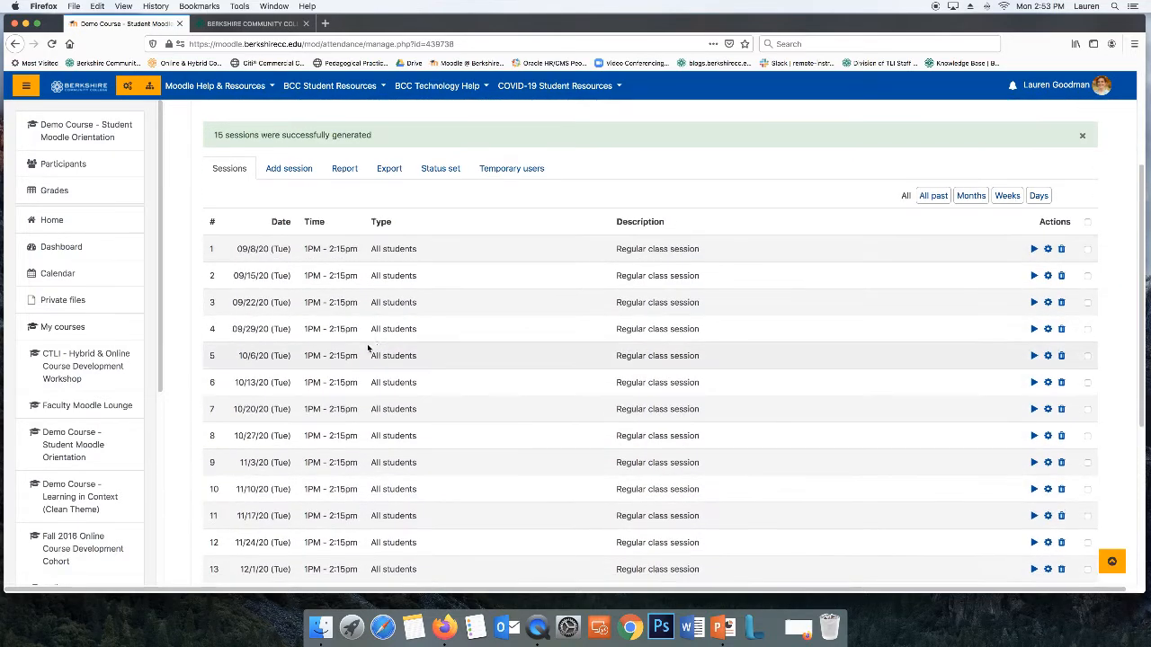
click(268, 24)
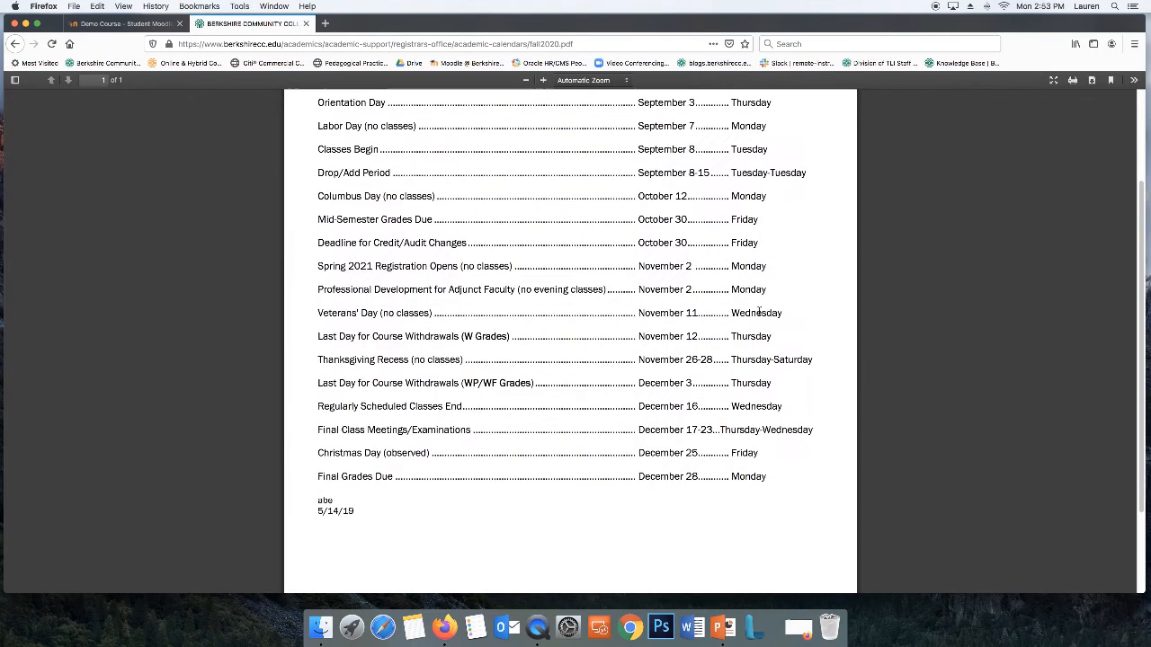
scroll(759, 311, up, 1)
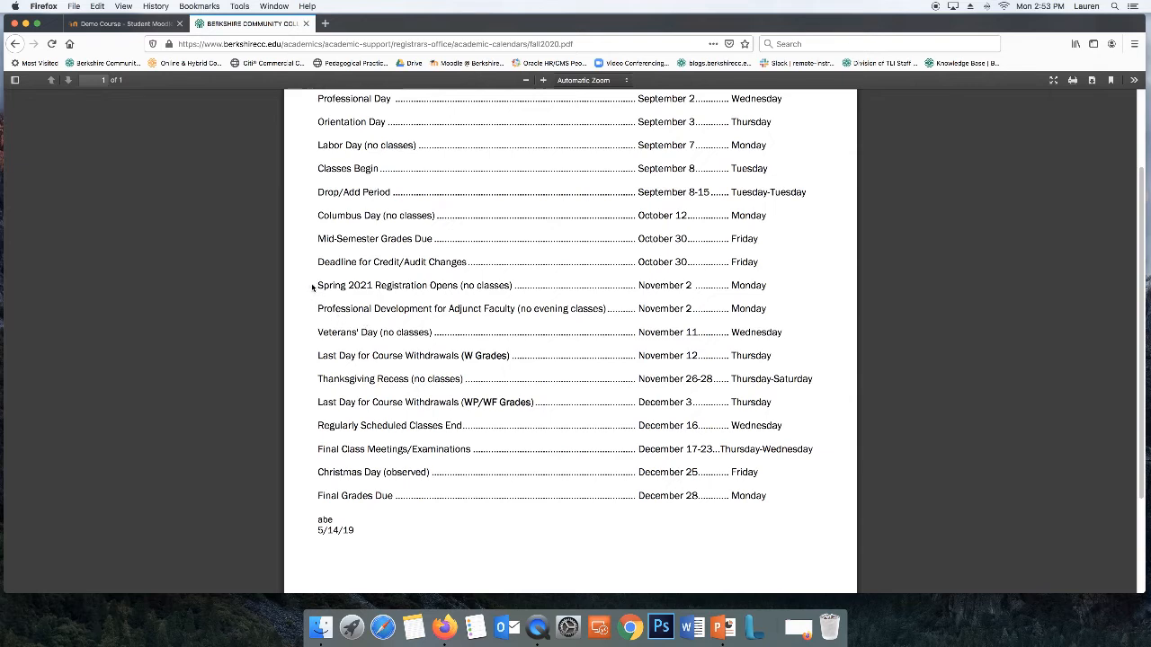
drag(770, 295, 591, 275)
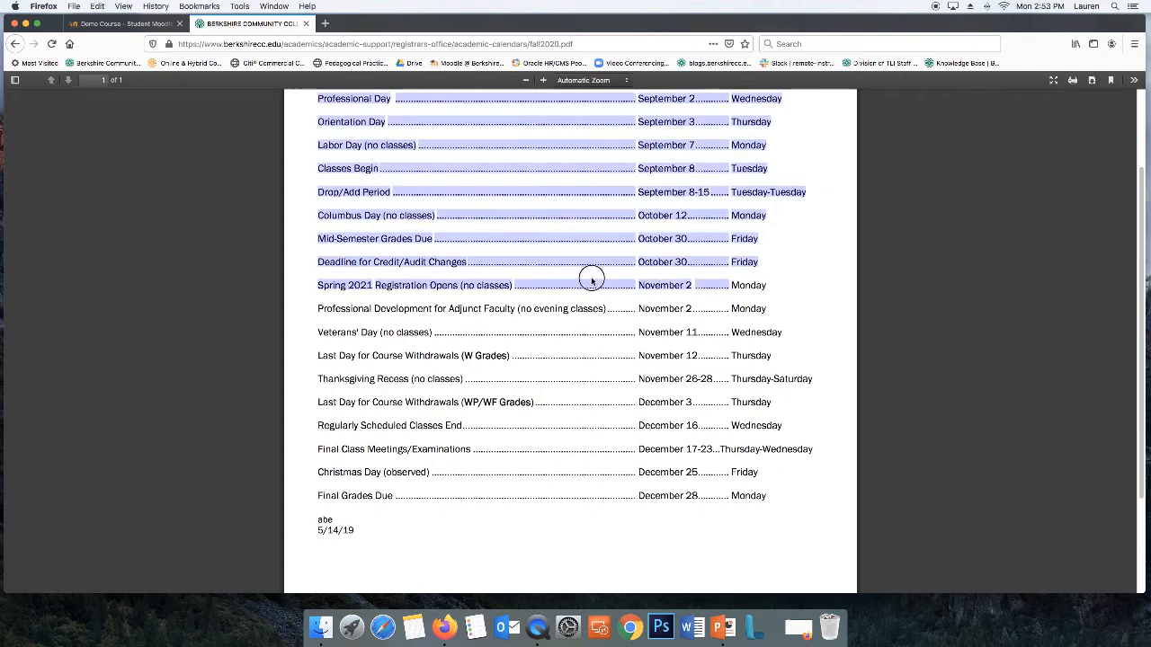
click(770, 282)
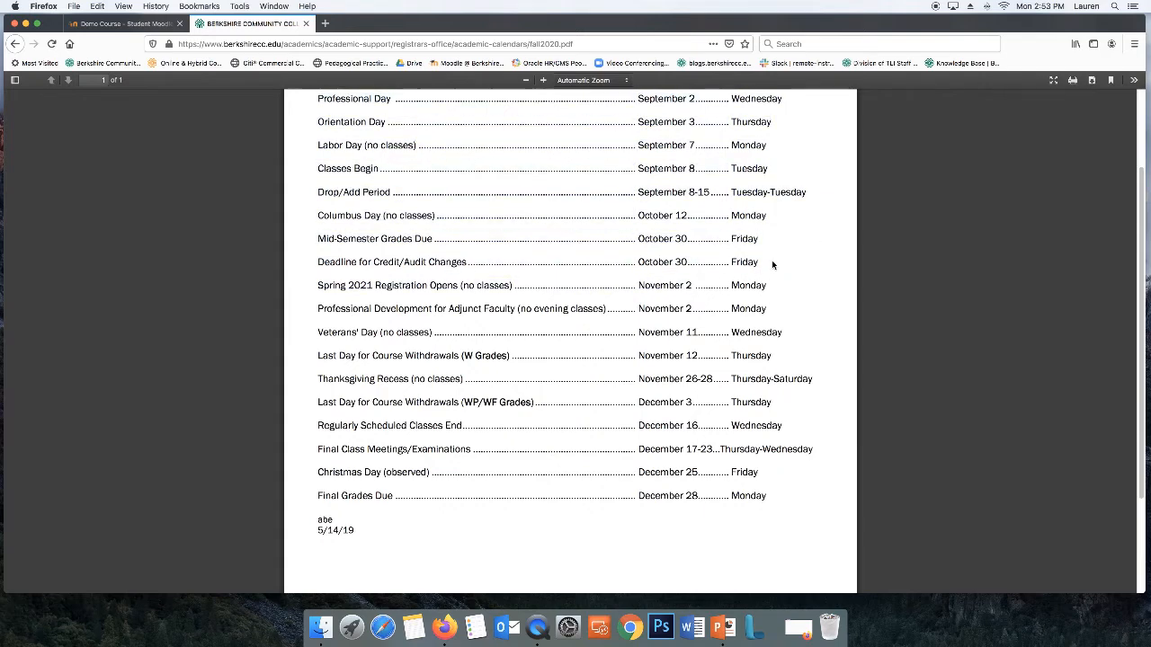
Delete the 11/3/20 session from the sessions list
click(126, 23)
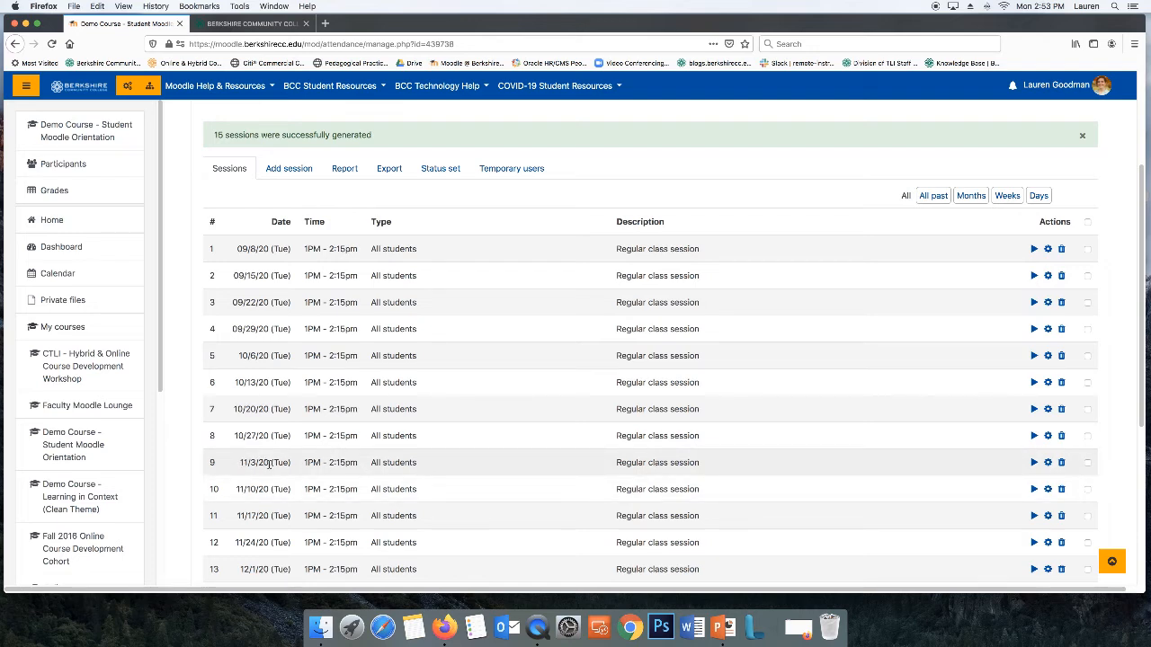
drag(289, 466, 848, 467)
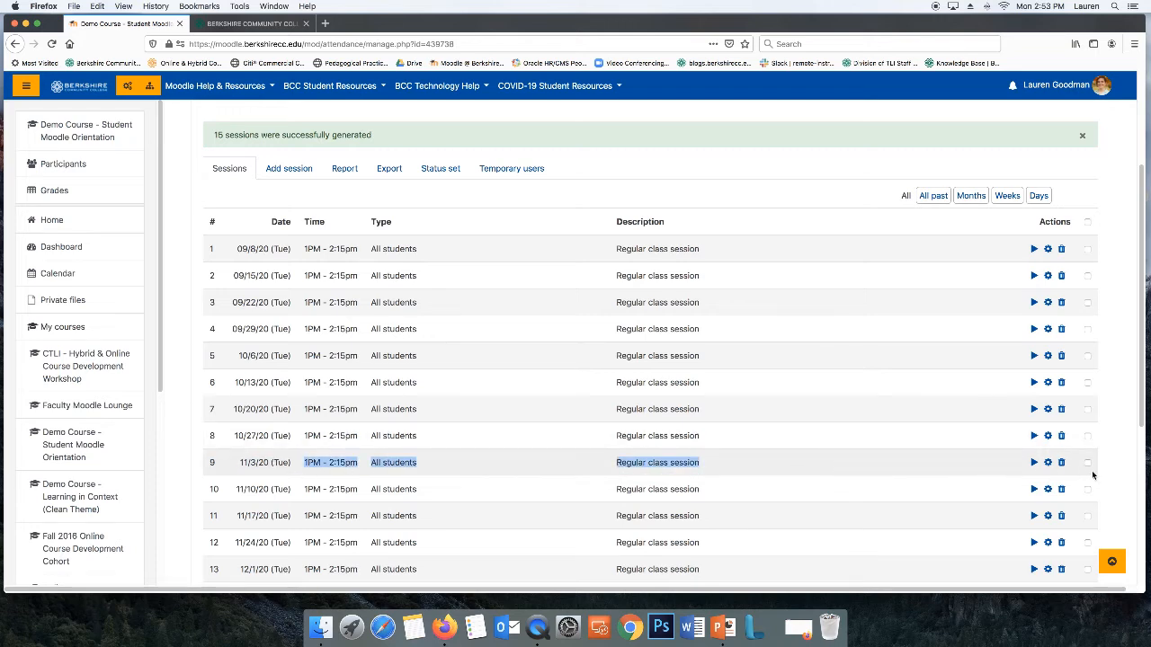
click(1061, 463)
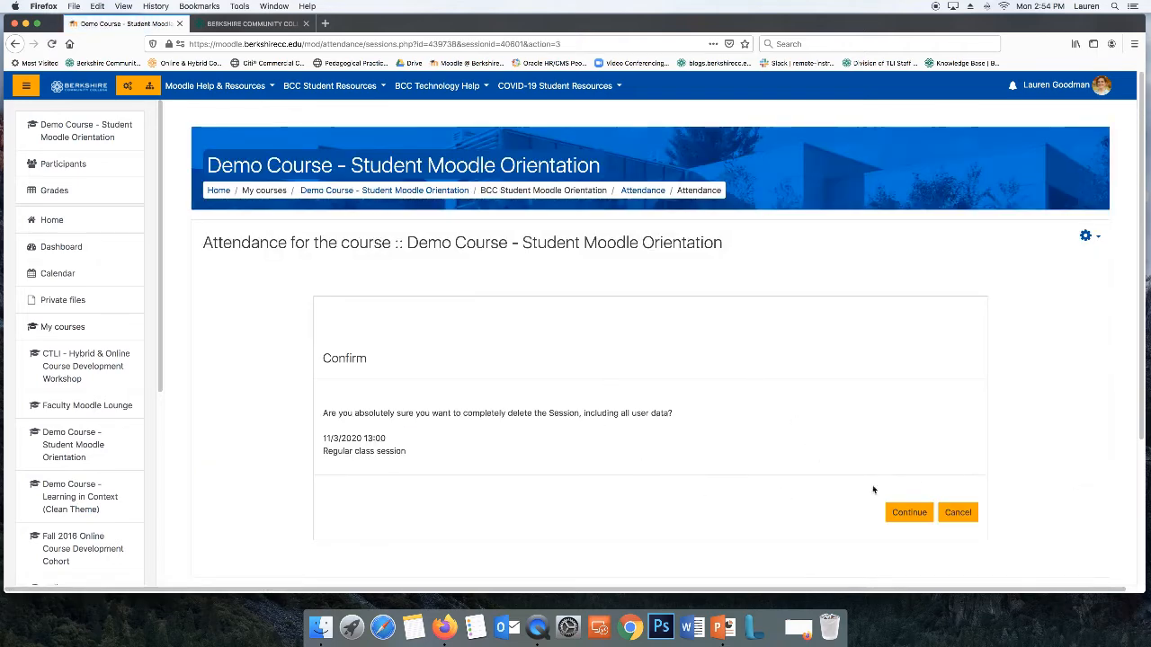
click(906, 513)
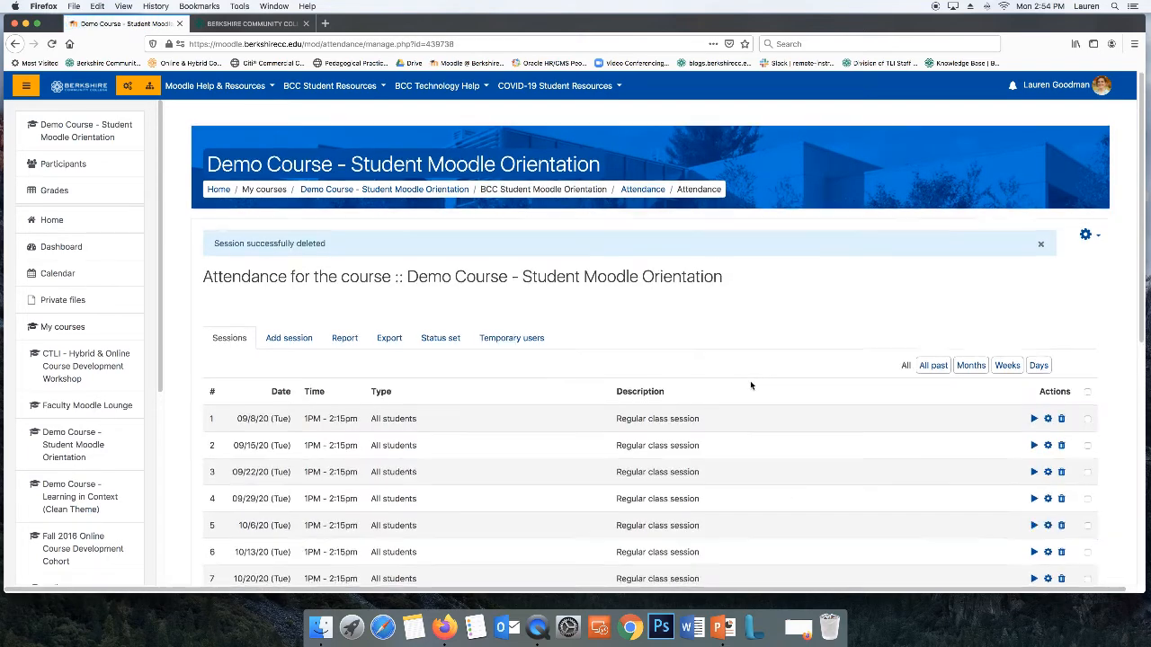
scroll(751, 384, down, 10)
scroll(749, 381, up, 5)
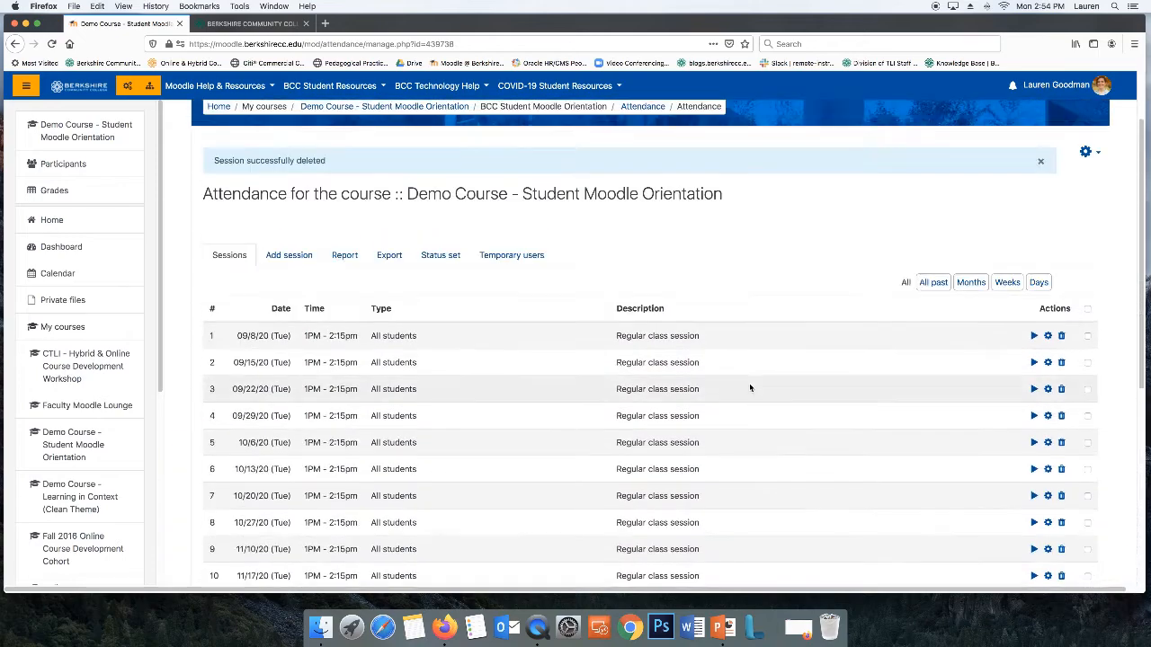
scroll(680, 365, down, 3)
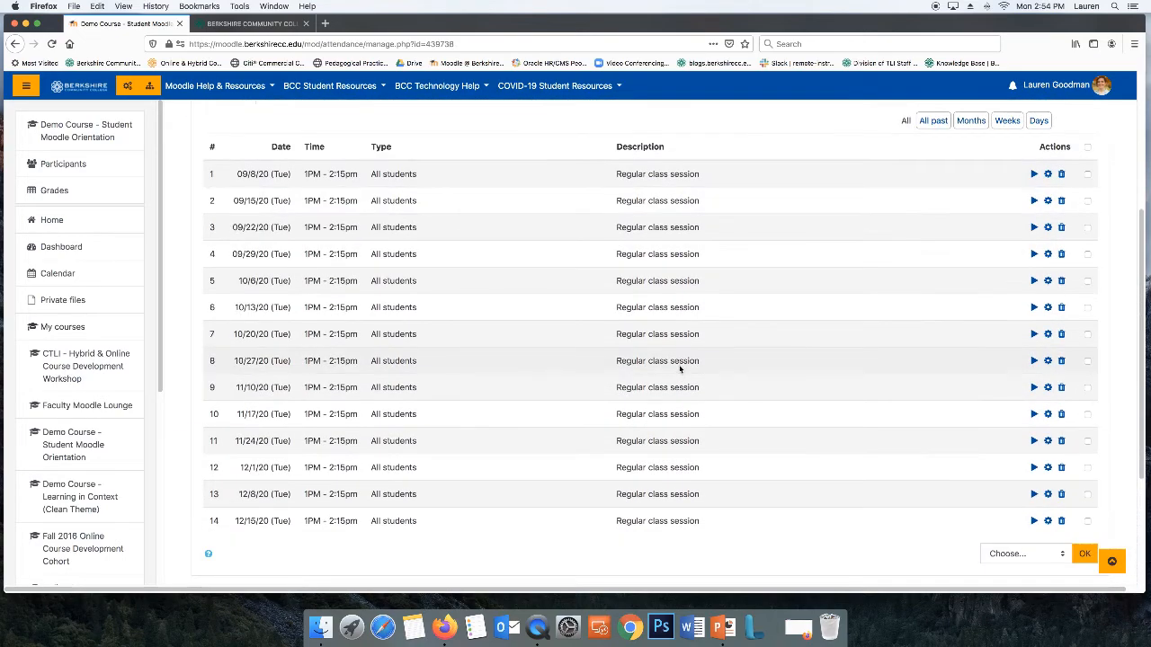
scroll(683, 359, up, 3)
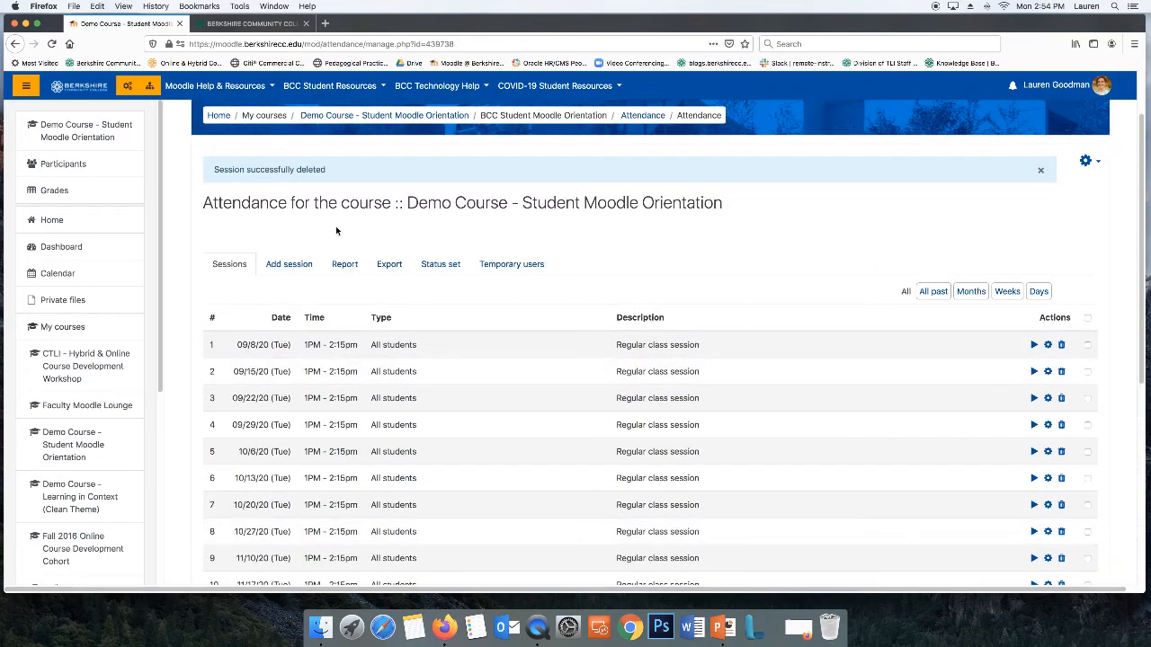
Open the status set and examine the point values for each attendance status
click(440, 265)
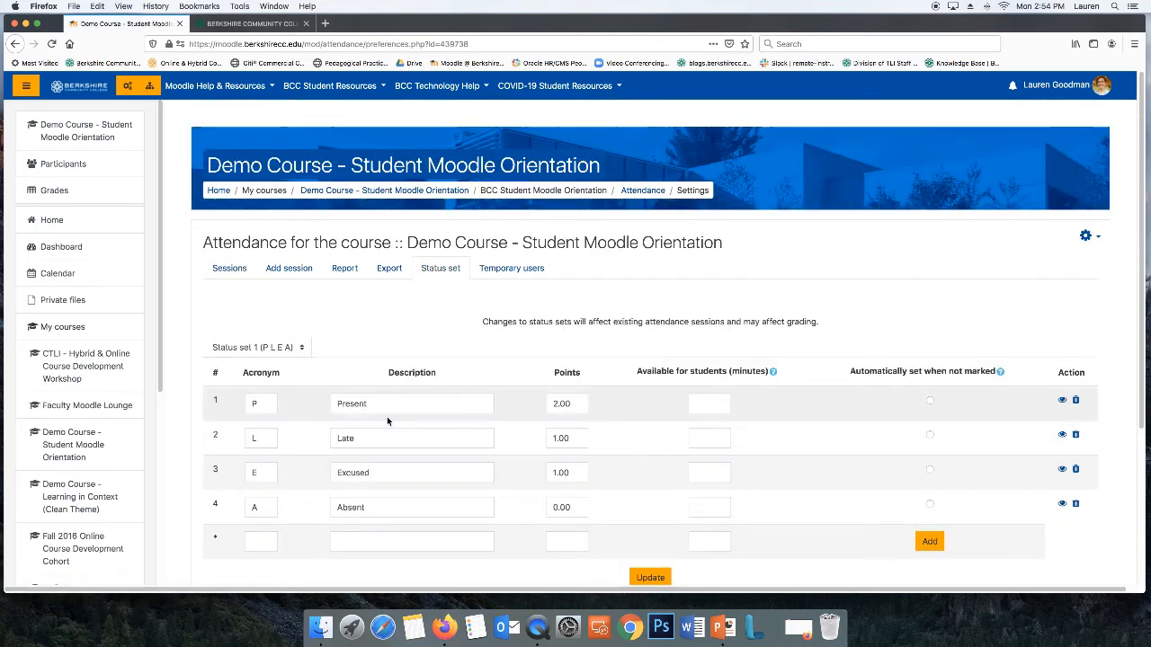
double_click(562, 403)
double_click(564, 438)
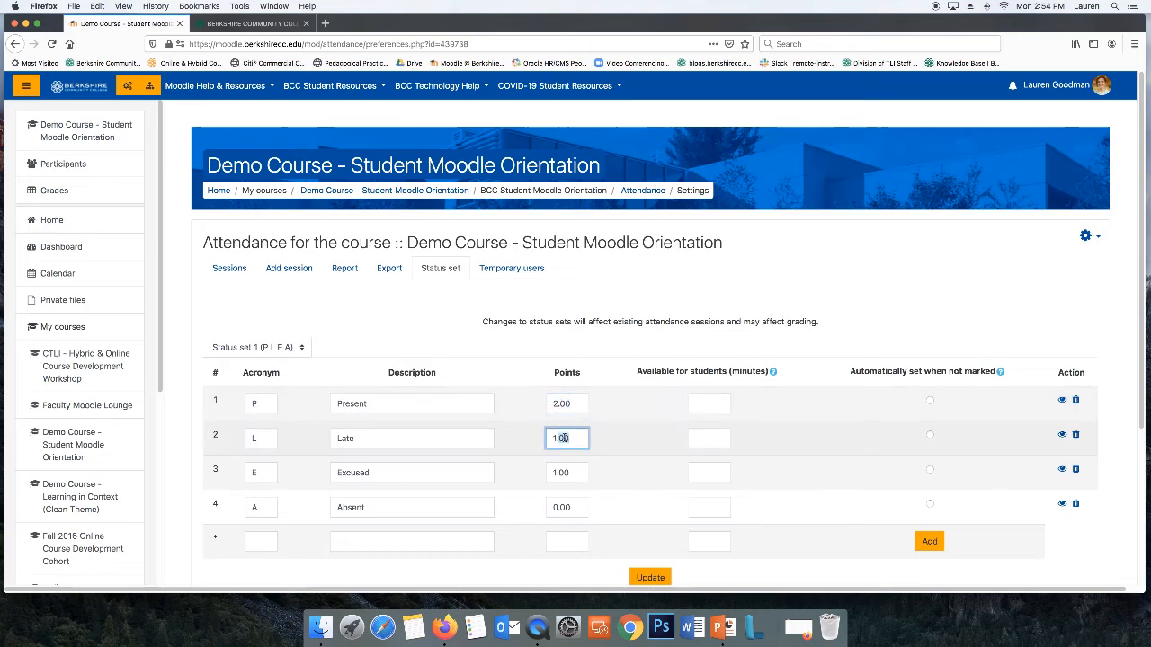
double_click(561, 472)
triple_click(561, 472)
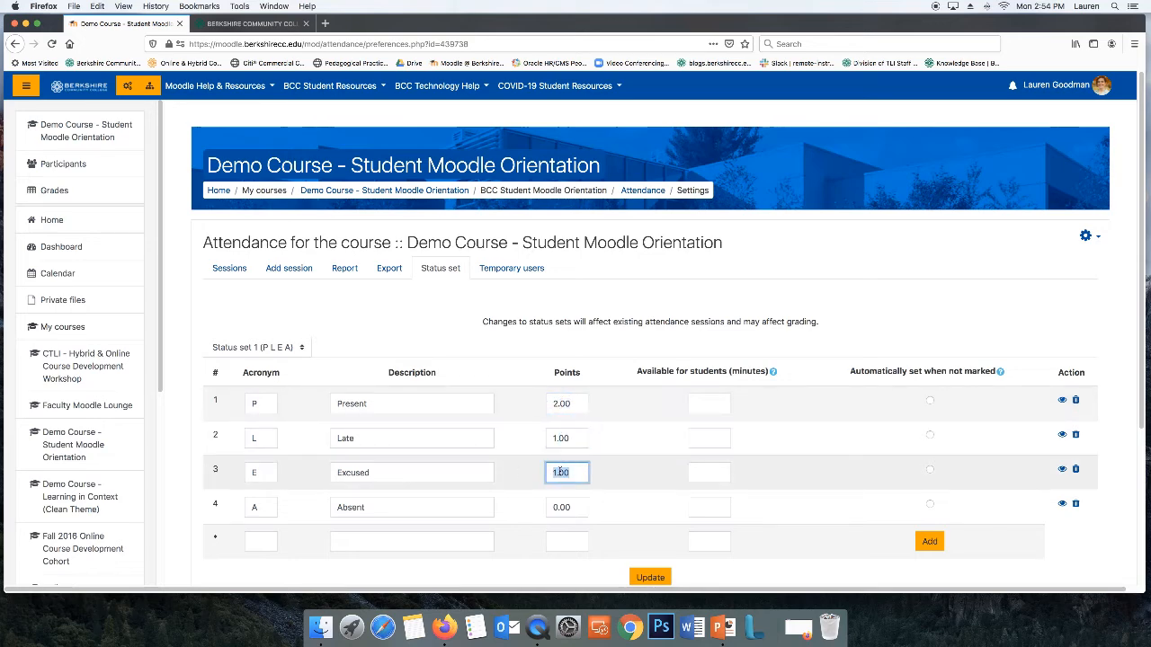
click(564, 472)
click(508, 412)
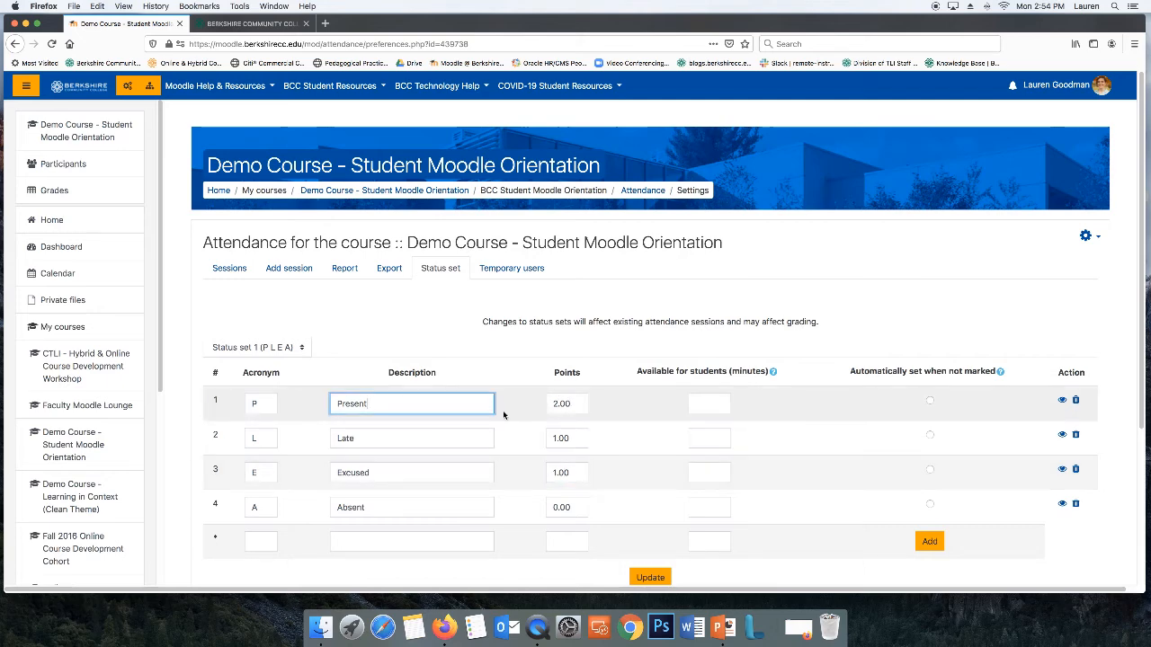
click(566, 472)
click(572, 401)
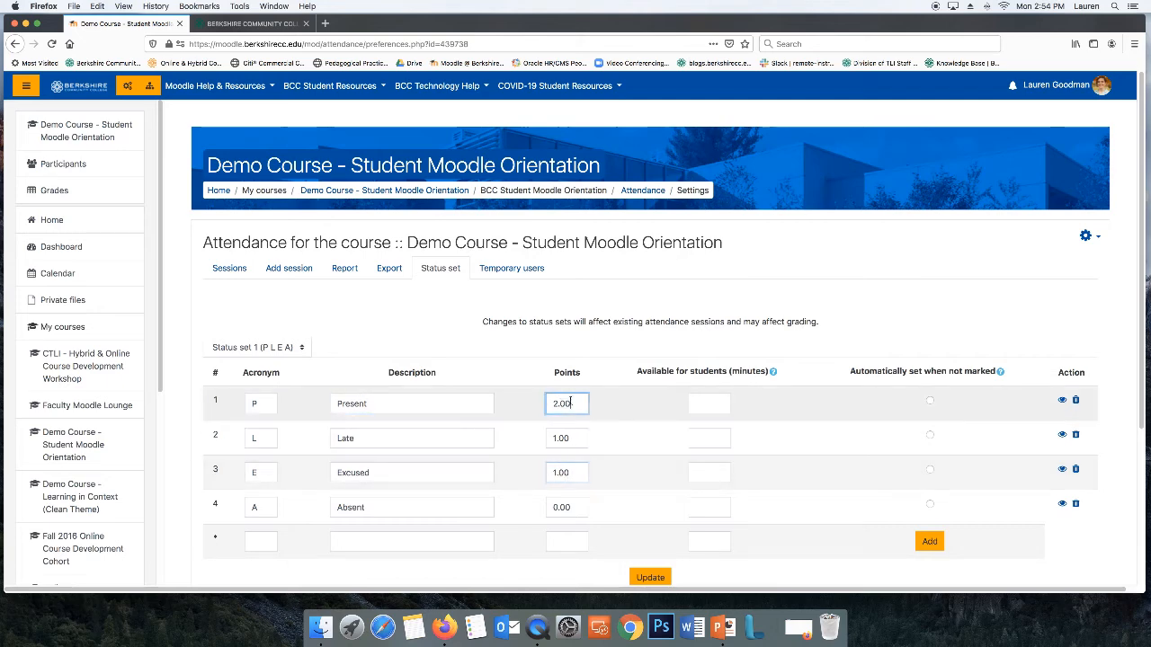
Inspect the Points value of each status in the status set
click(570, 472)
click(572, 404)
click(567, 471)
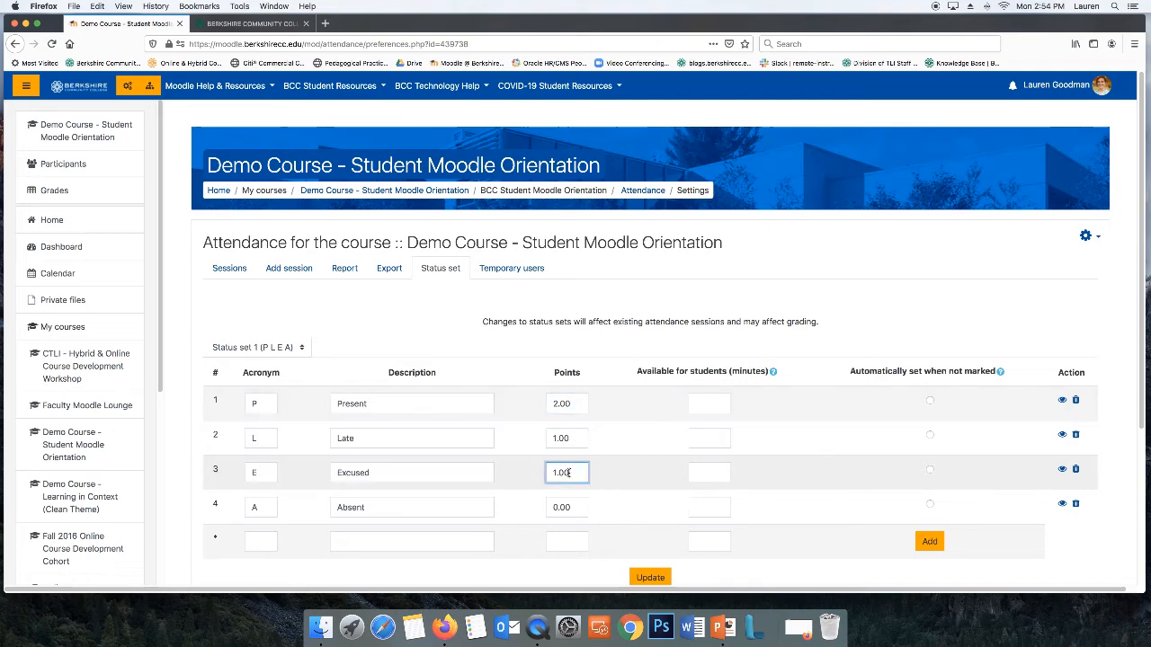
click(576, 508)
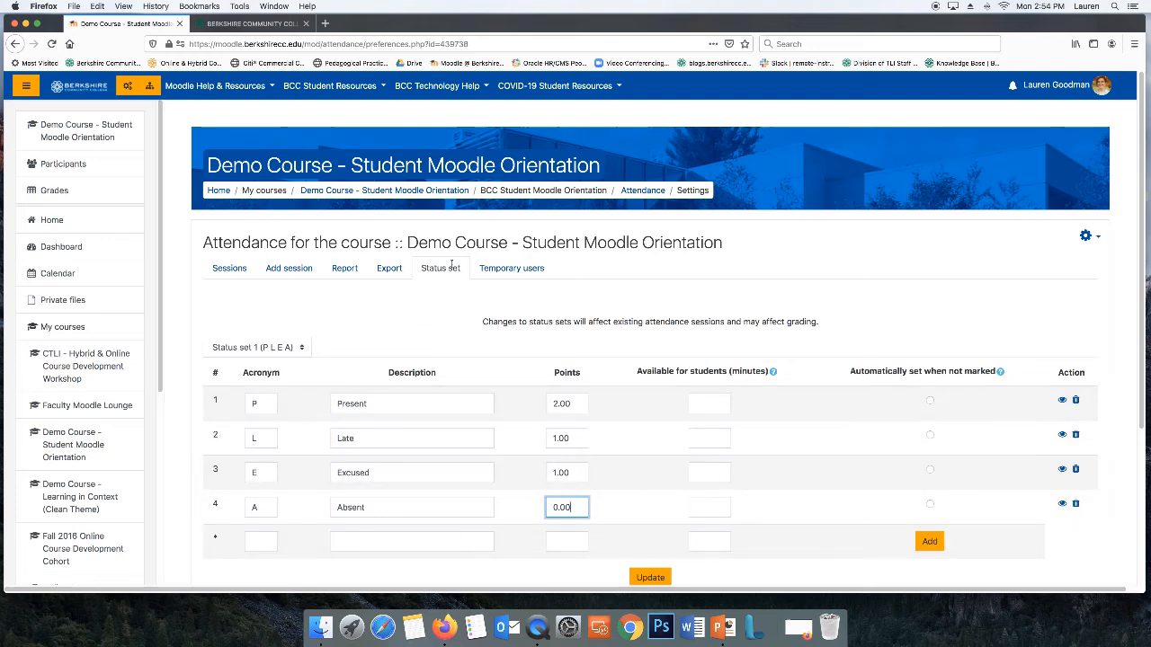
Open attendance taking for the 09/8/20 session from the sessions list
click(226, 269)
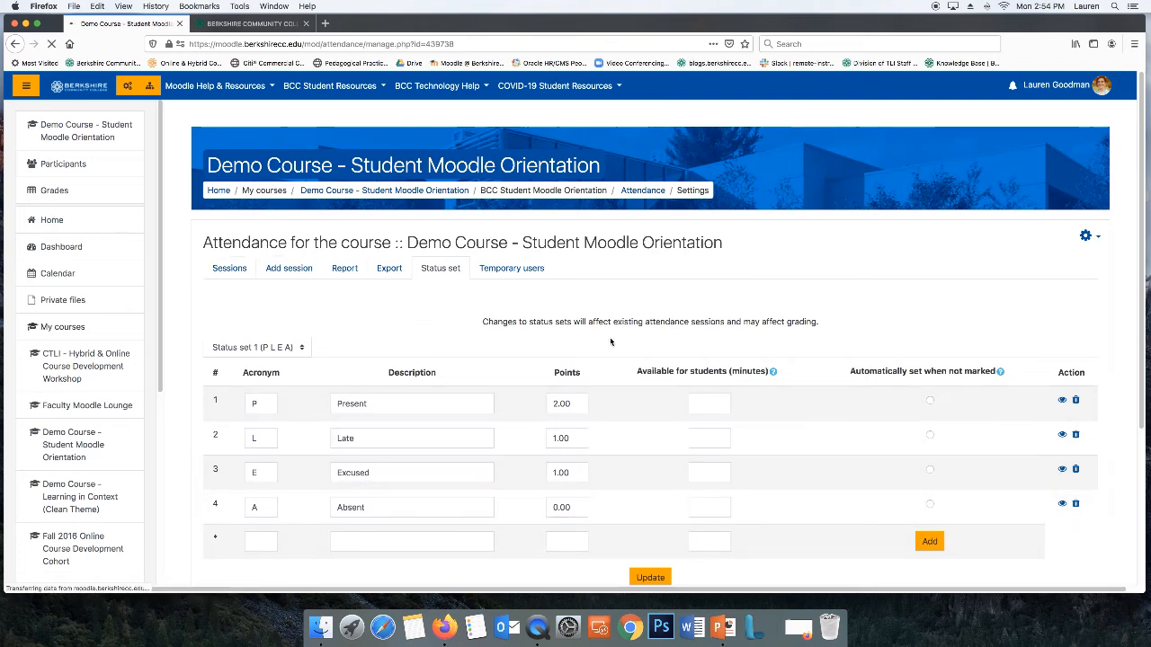
scroll(753, 376, down, 1)
scroll(754, 376, down, 2)
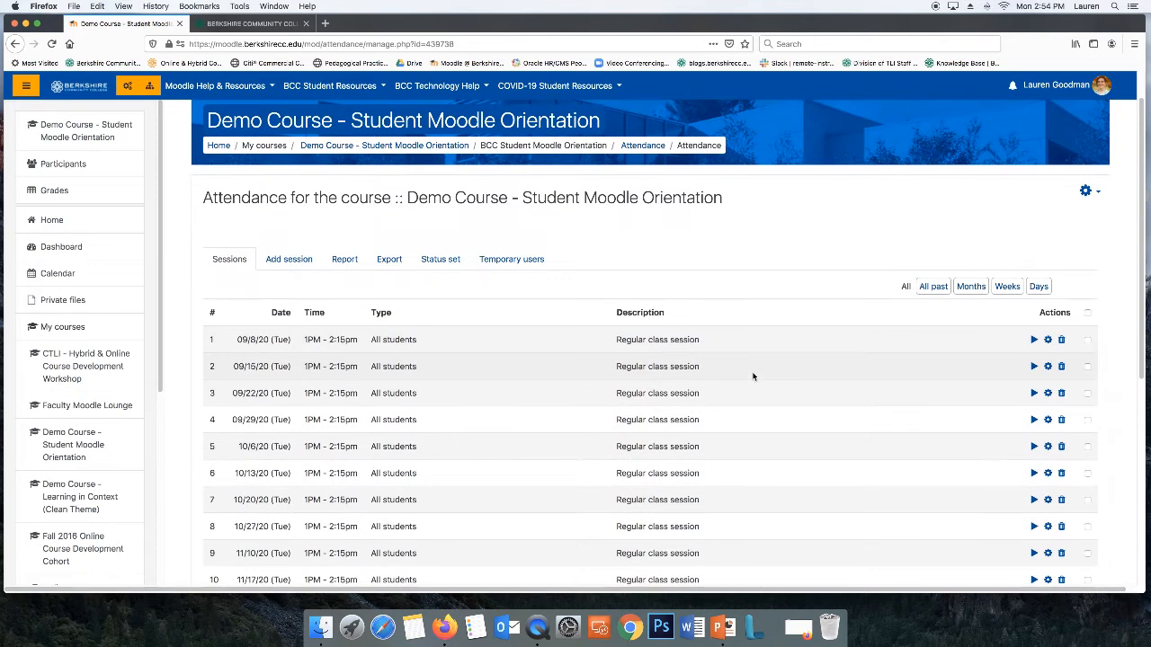
click(1034, 341)
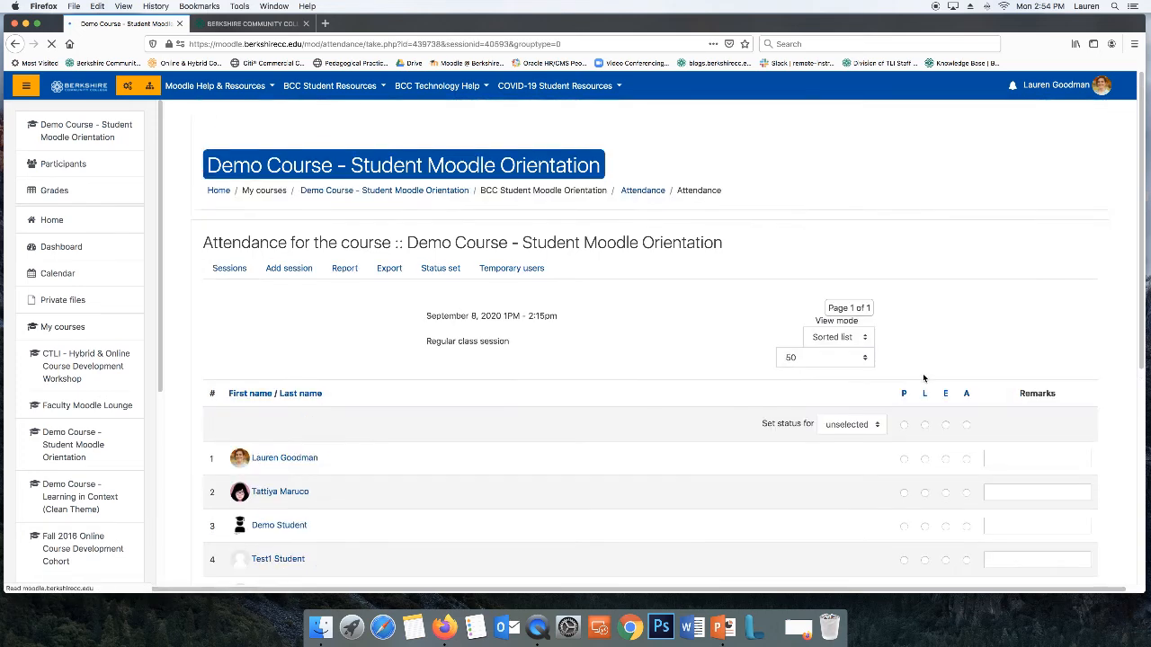
scroll(923, 379, down, 5)
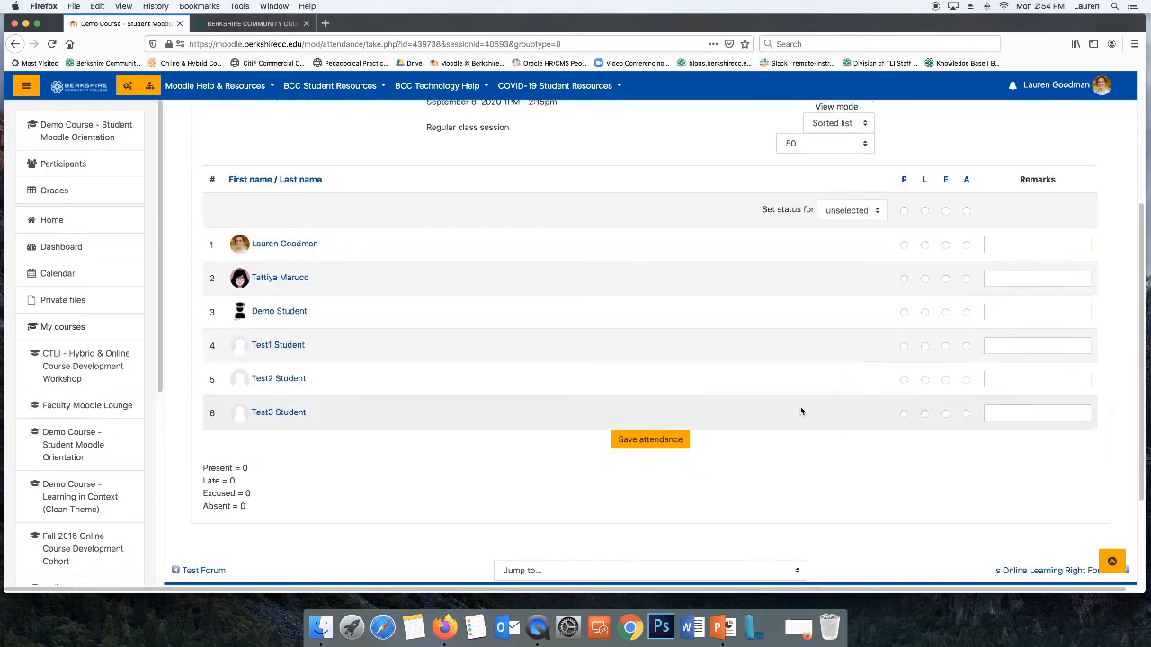
scroll(791, 416, up, 1)
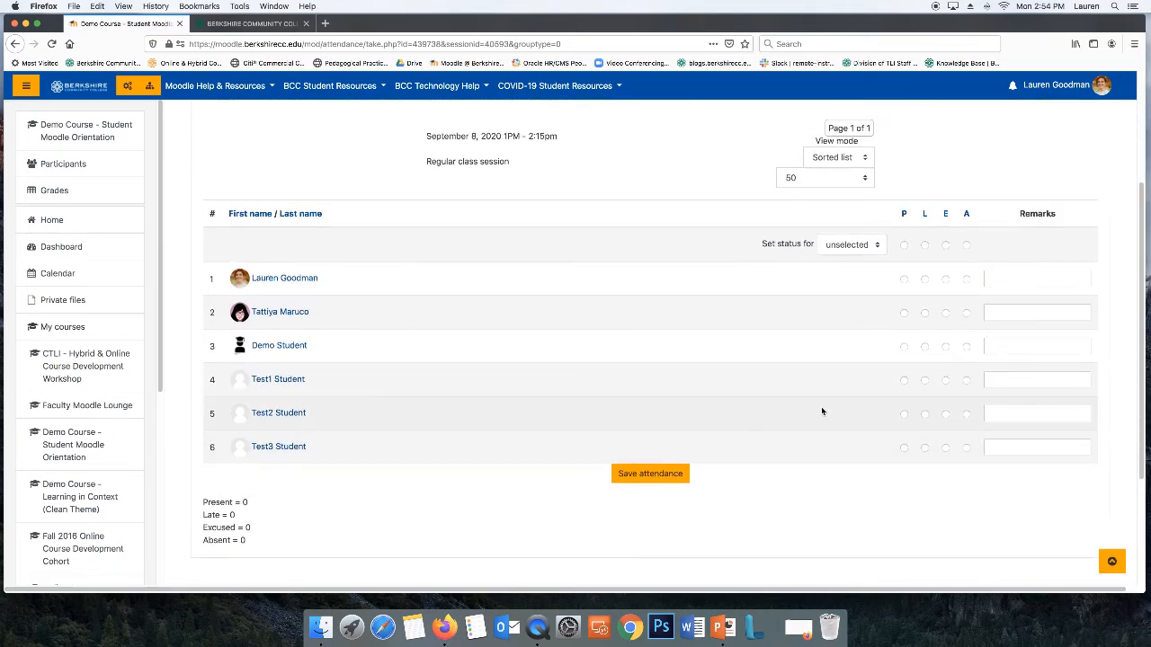
Mark all students Present, then set Demo Student to Absent and Test1 Student to Late
click(904, 244)
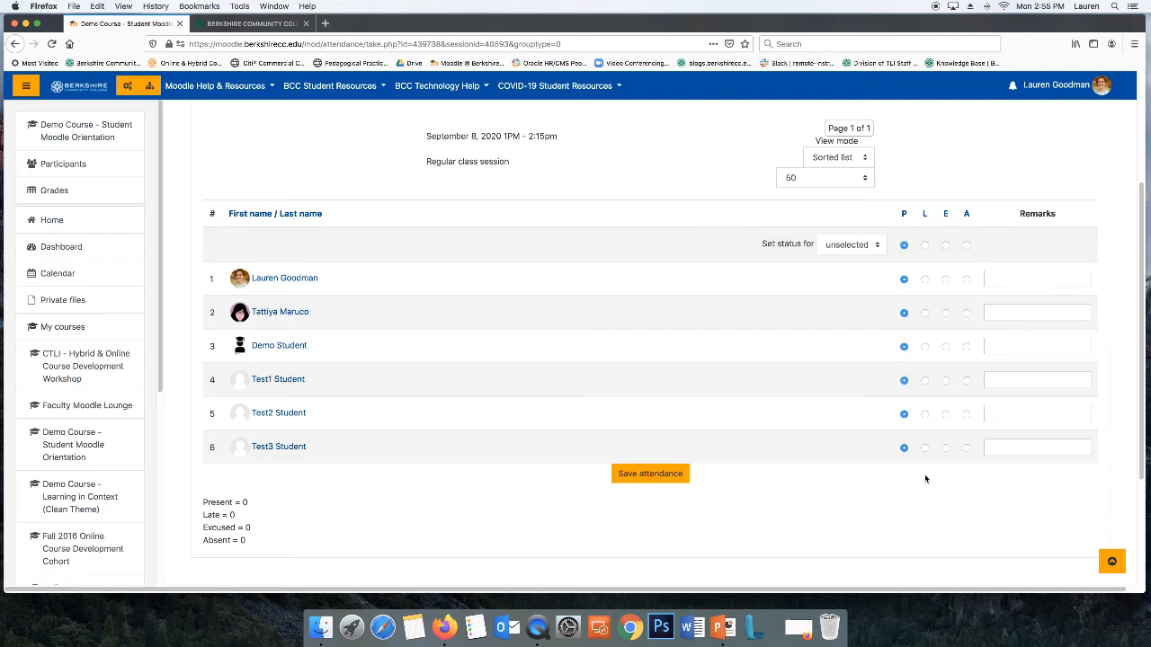
click(966, 347)
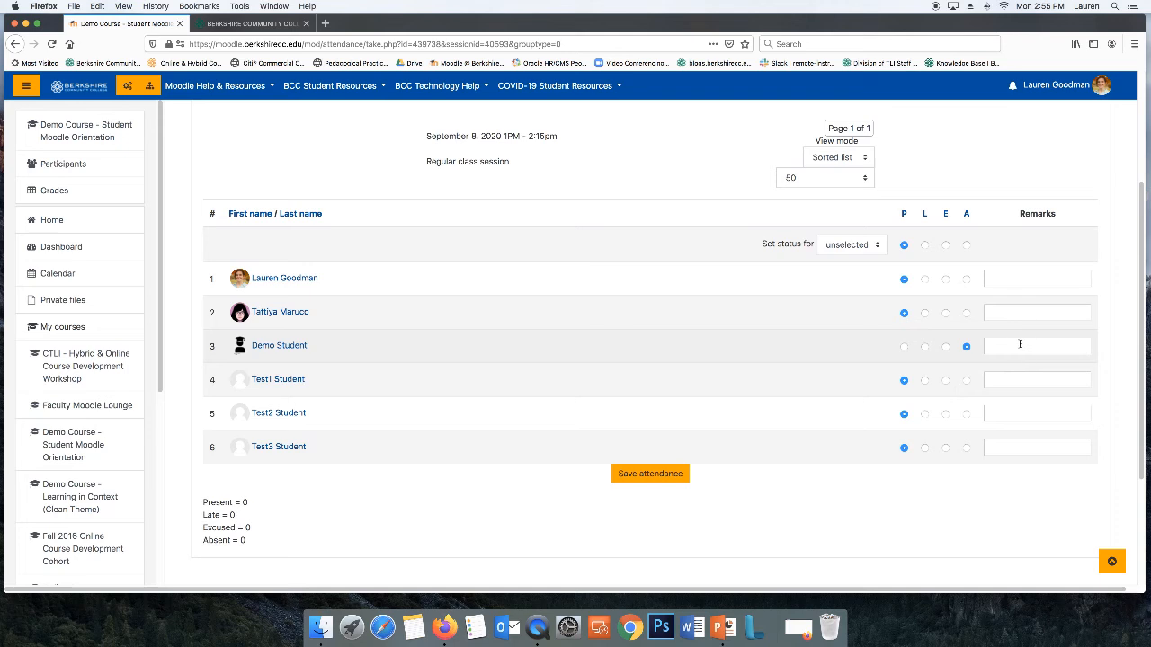
click(925, 380)
Add the remark "Please be on time next week" for Test1 Student and save the attendance
click(1031, 381)
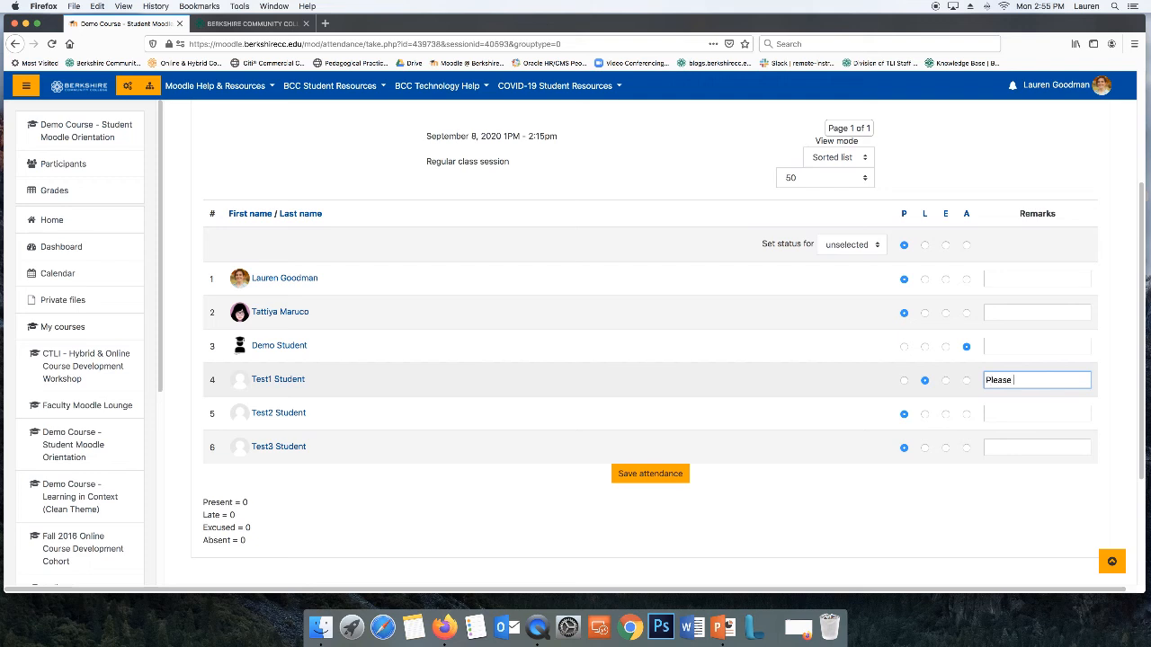
text(Please be on time next week)
click(646, 474)
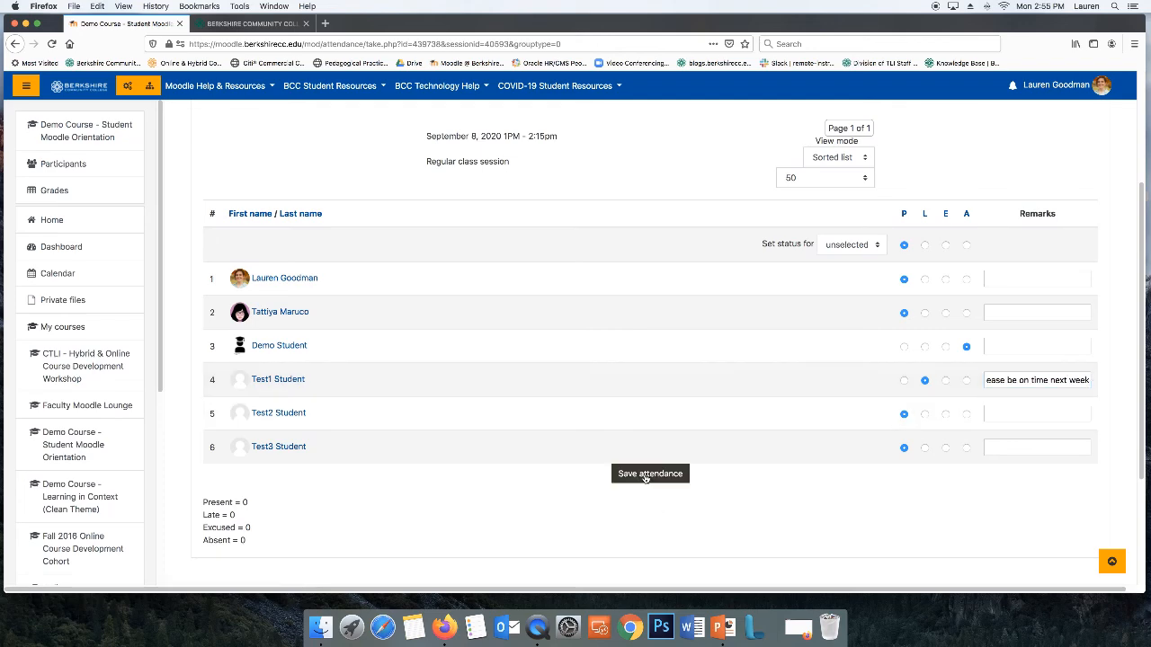